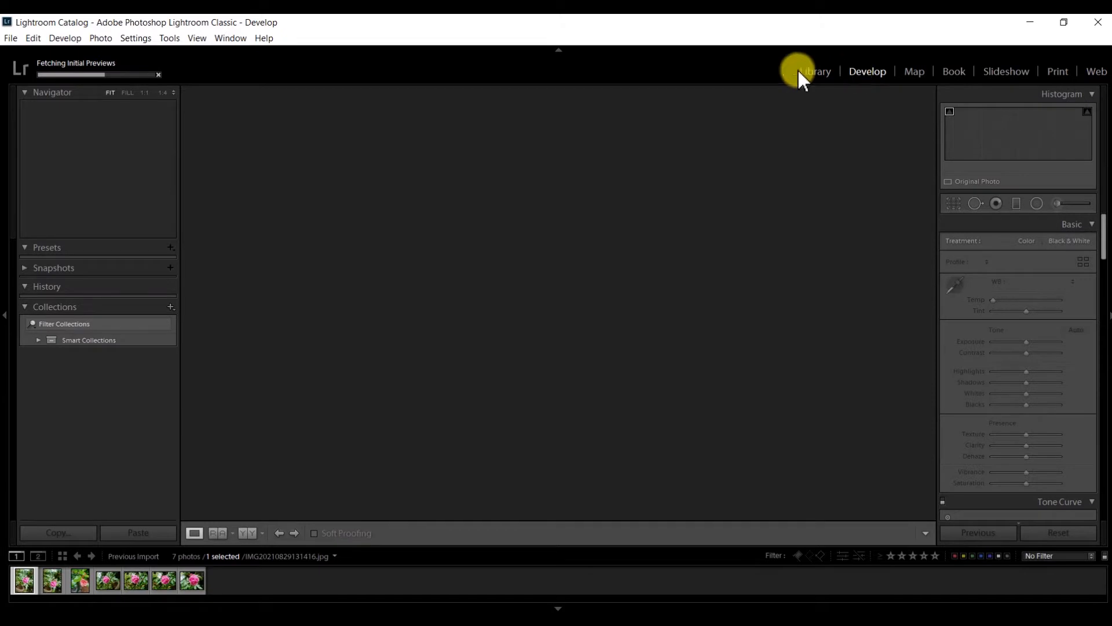
Select IMG20210829131645.jpg in the filmstrip and crop off its bottom watermark strip.
{"action": "left_click", "coordinate": [47, 578]}
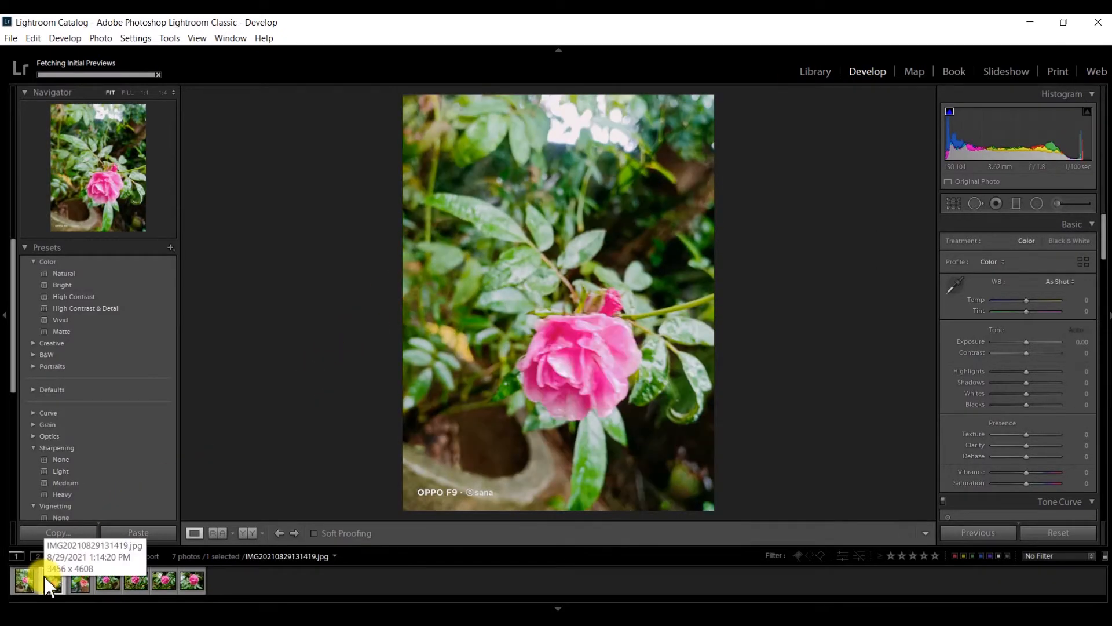
{"action": "left_click", "coordinate": [172, 582]}
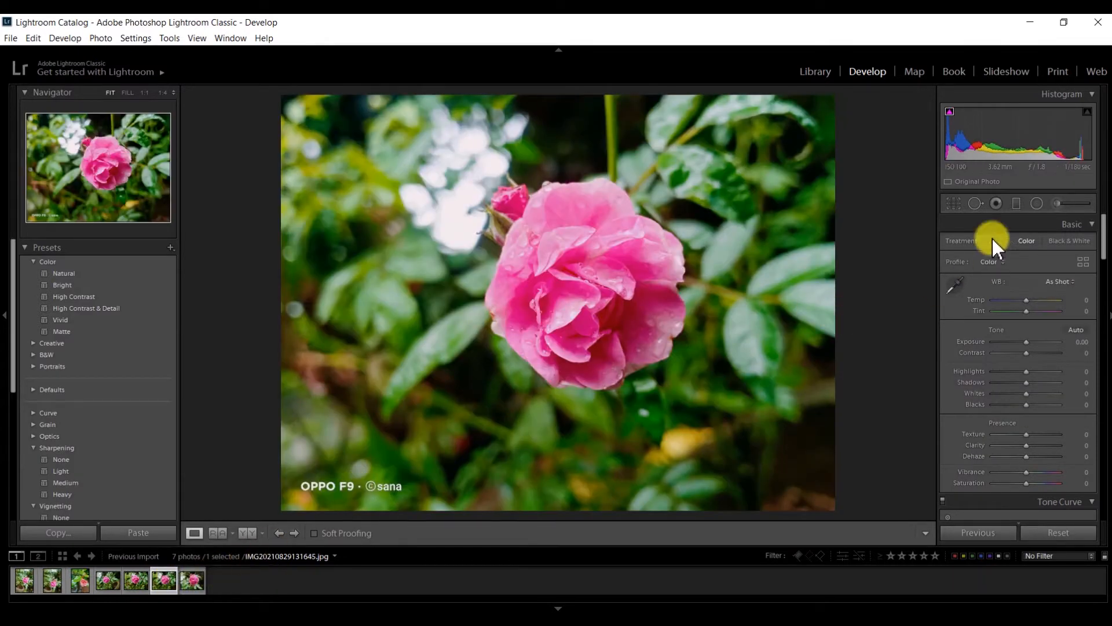
{"action": "left_click", "coordinate": [953, 203]}
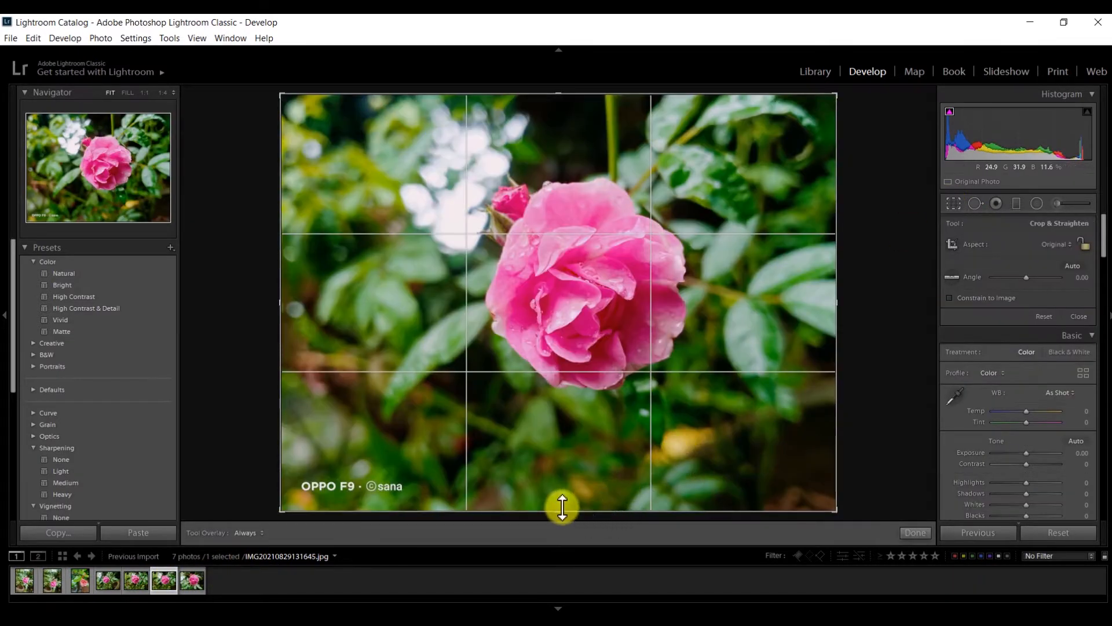
{"action": "left_click_drag", "start_coordinate": [557, 512], "coordinate": [559, 489]}
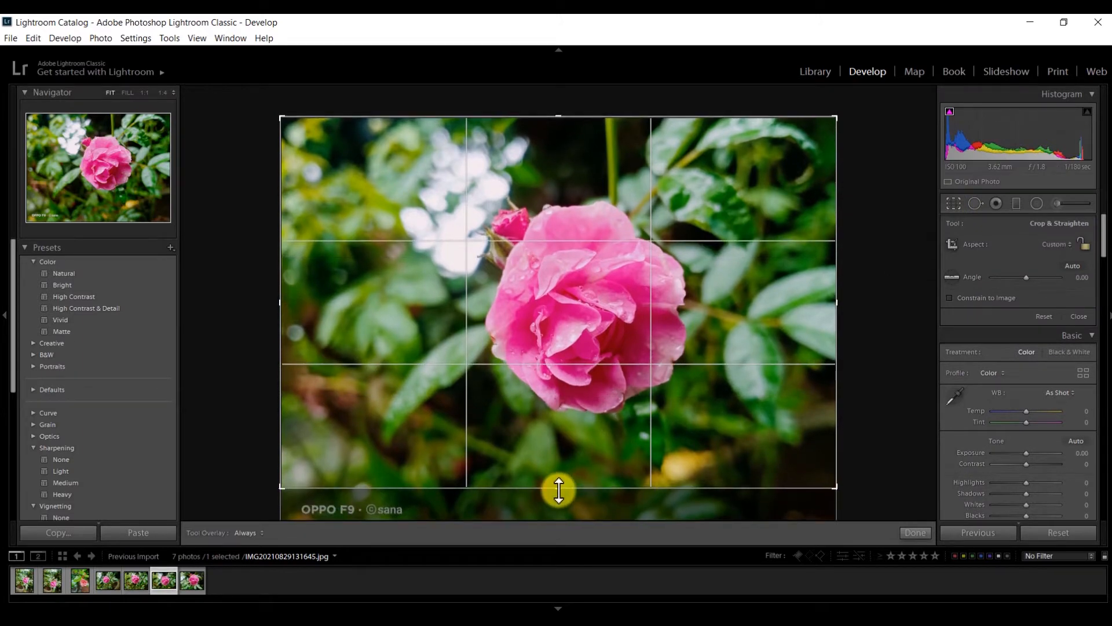
{"action": "left_click", "coordinate": [910, 529]}
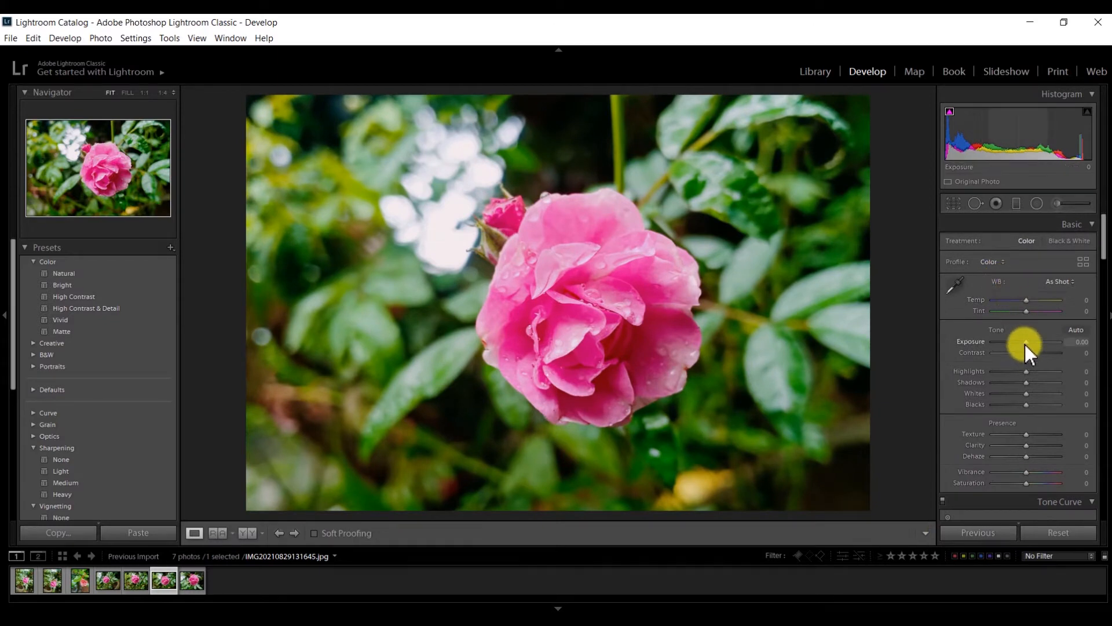
Set Exposure +0.26, Contrast +18, Highlights −100, Shadows +37, Whites −39, Blacks −35, Clarity +30.
{"action": "left_click_drag", "start_coordinate": [1025, 344], "coordinate": [1027, 344]}
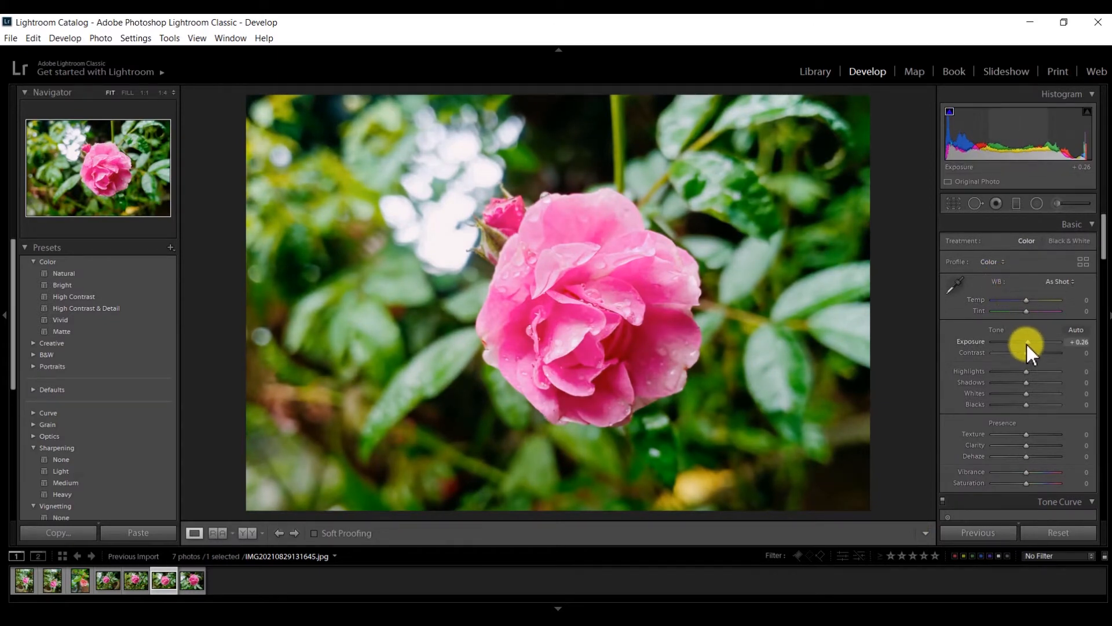
{"action": "left_click_drag", "start_coordinate": [1027, 355], "coordinate": [1034, 354]}
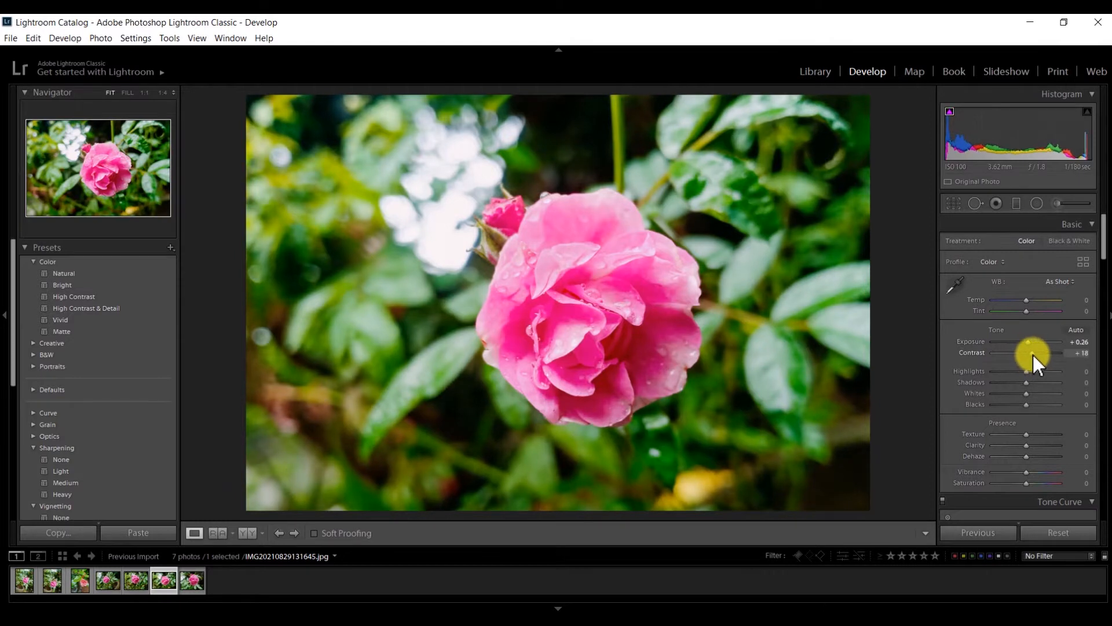
{"action": "left_click_drag", "start_coordinate": [1028, 372], "coordinate": [985, 379]}
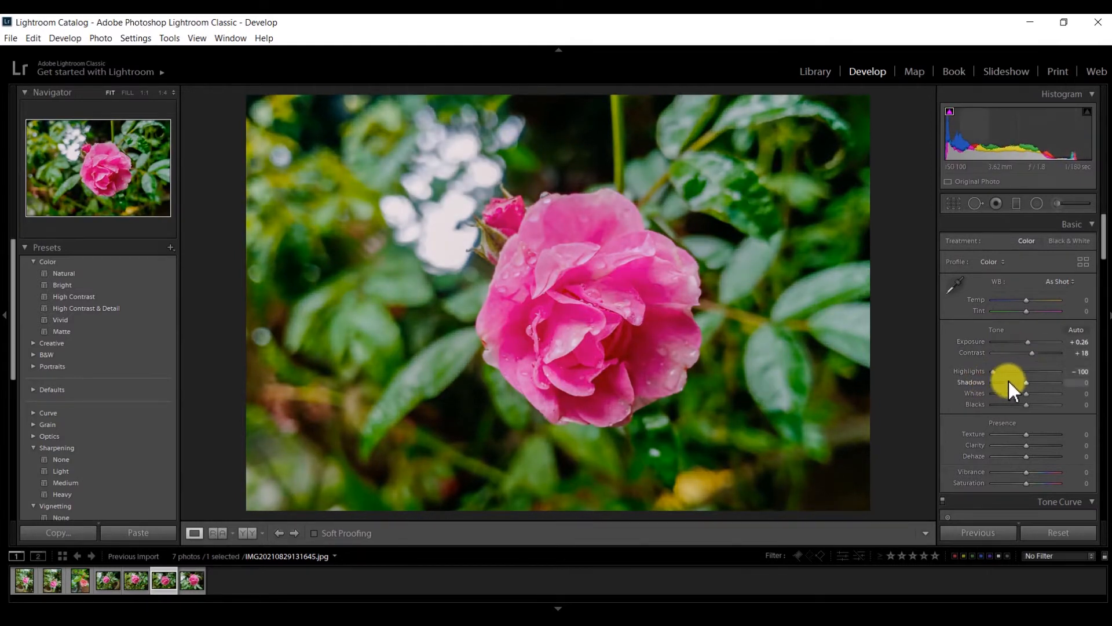
{"action": "left_click_drag", "start_coordinate": [1027, 380], "coordinate": [1038, 380]}
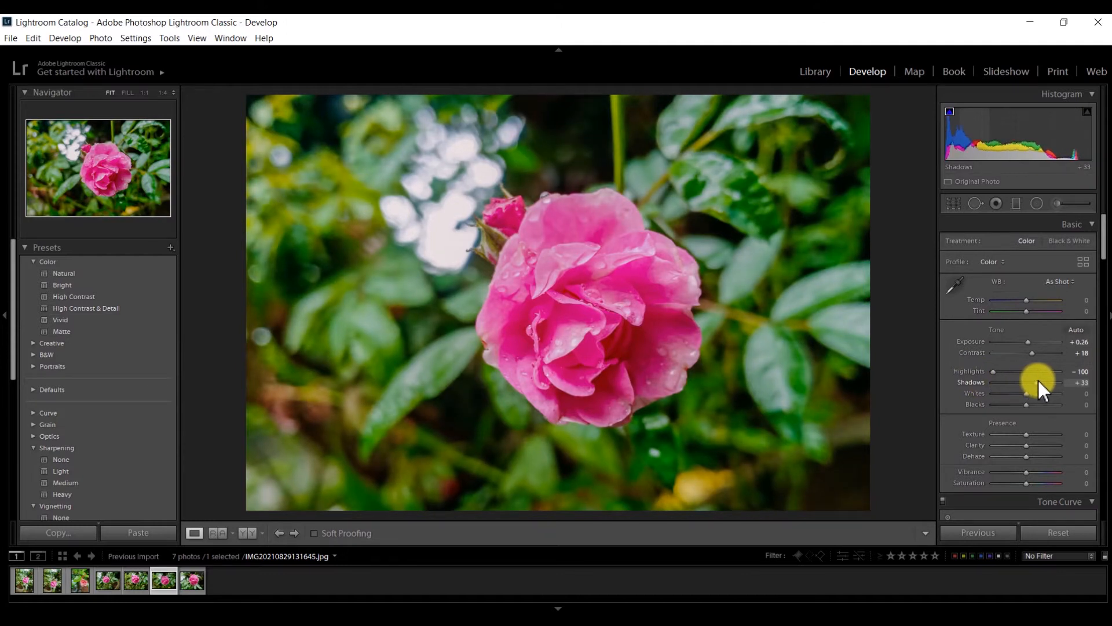
{"action": "left_click_drag", "start_coordinate": [1023, 394], "coordinate": [1010, 395]}
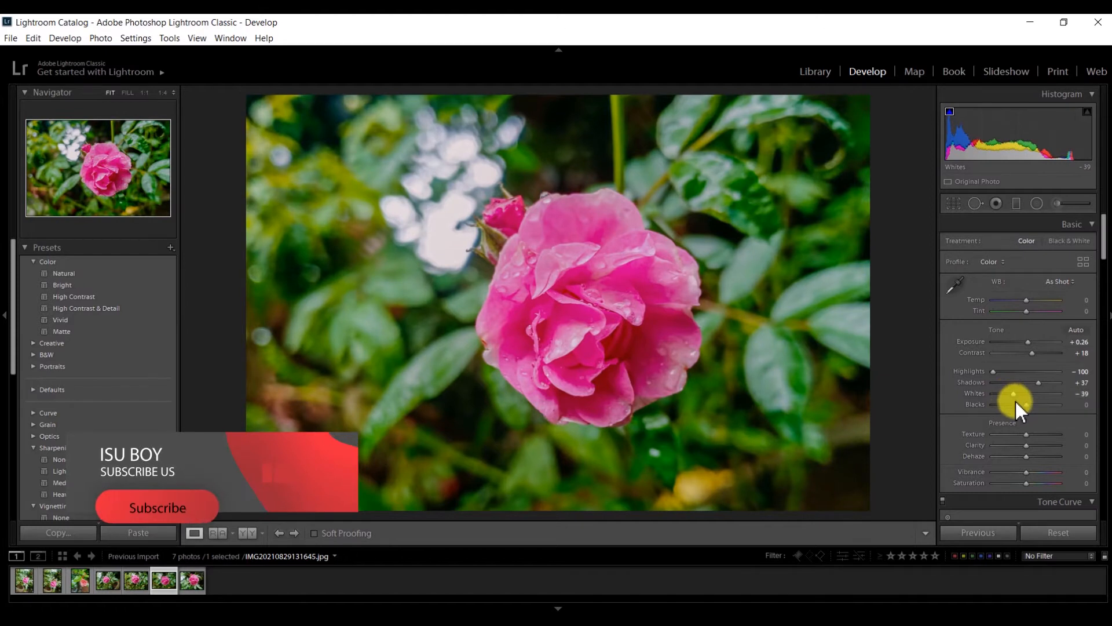
{"action": "left_click", "coordinate": [1017, 406]}
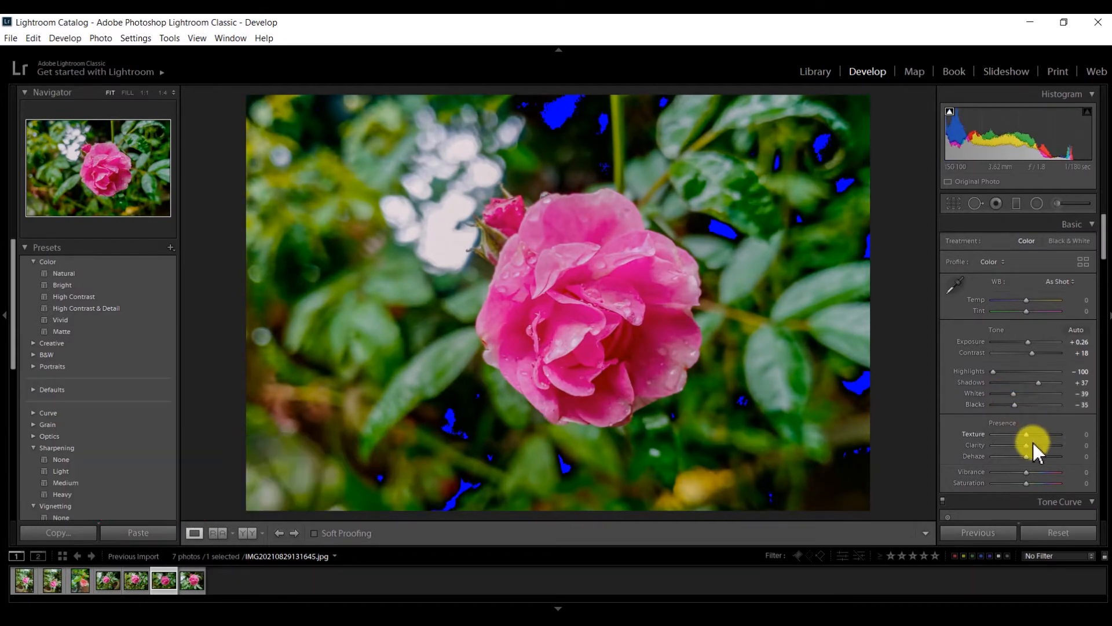
{"action": "left_click_drag", "start_coordinate": [1033, 445], "coordinate": [1037, 445]}
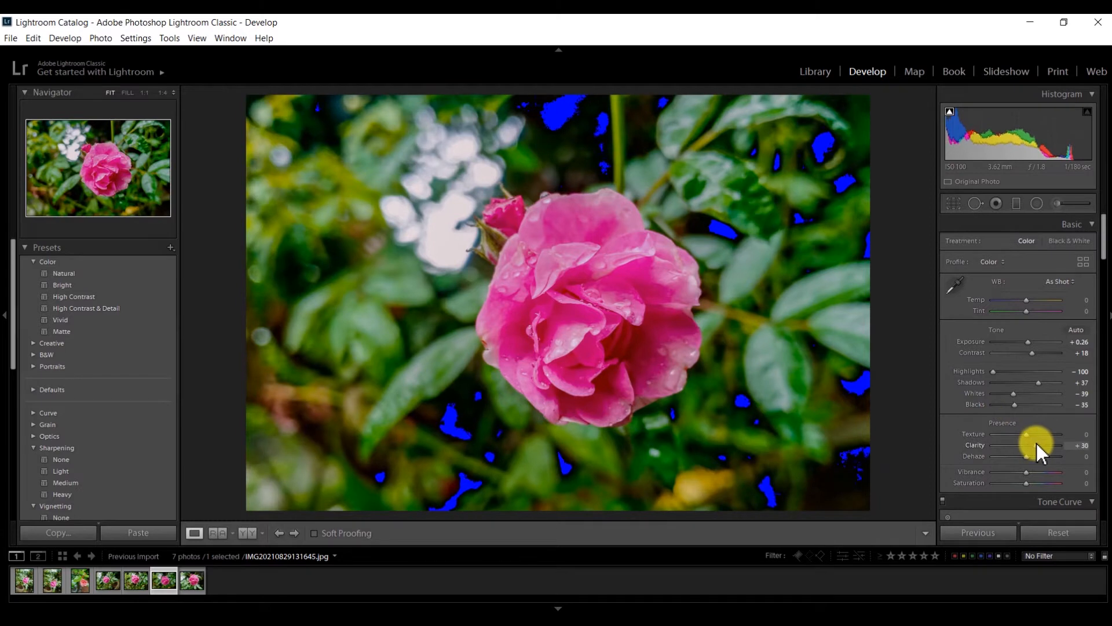
{"action": "left_click_drag", "start_coordinate": [1105, 241], "coordinate": [1107, 284]}
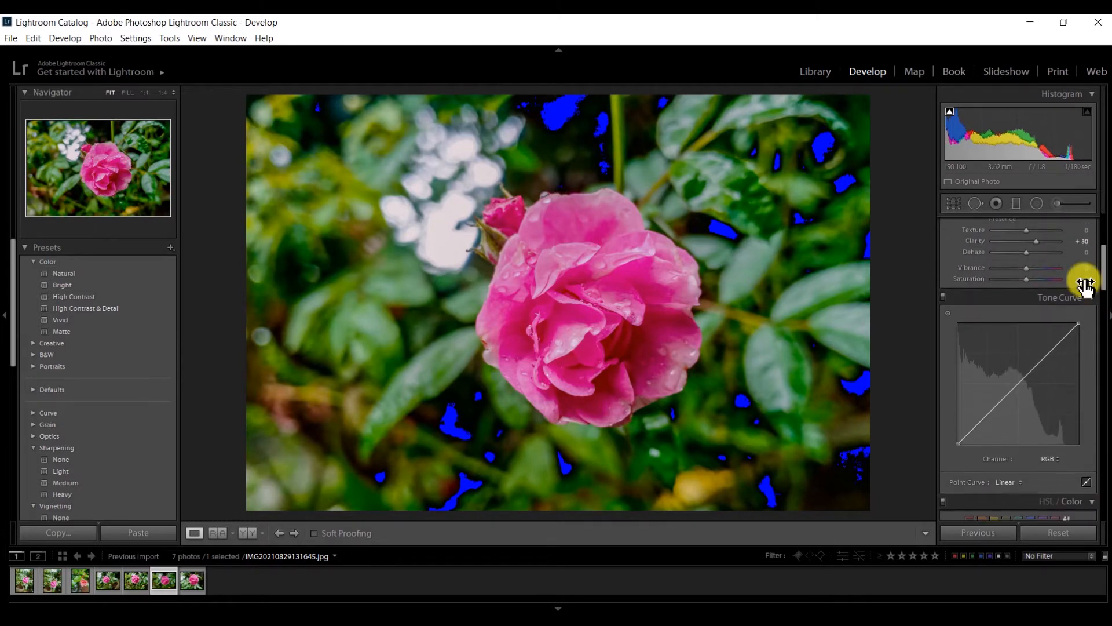
Set Vibrance +19 and Saturation −11, and add tone-curve points pulling the shadows down.
{"action": "left_click", "coordinate": [1034, 269]}
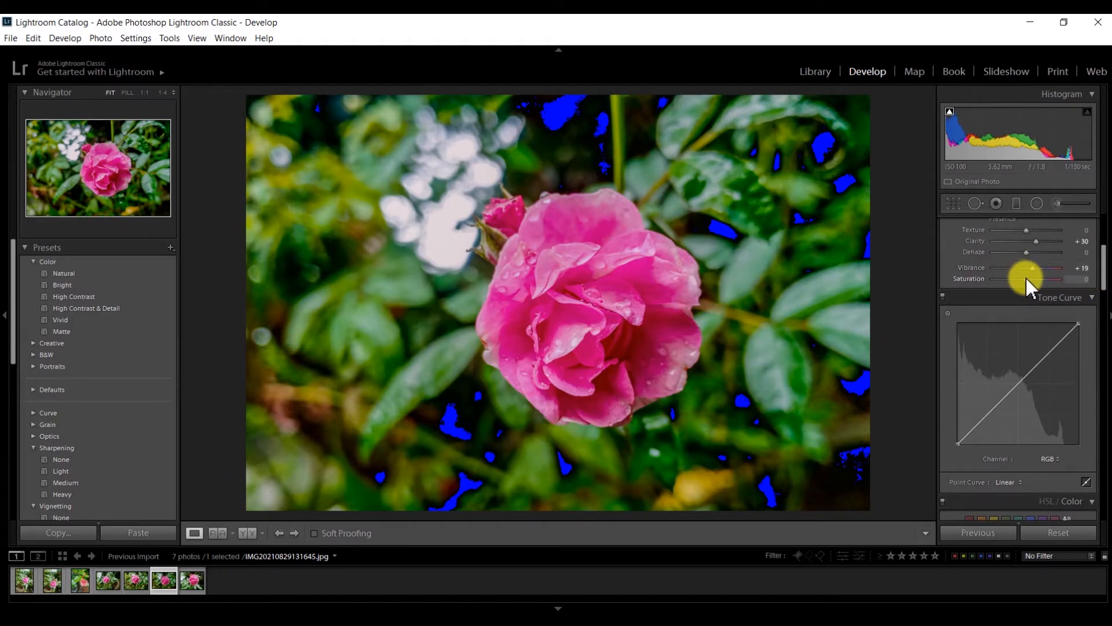
{"action": "left_click_drag", "start_coordinate": [1027, 278], "coordinate": [1024, 278]}
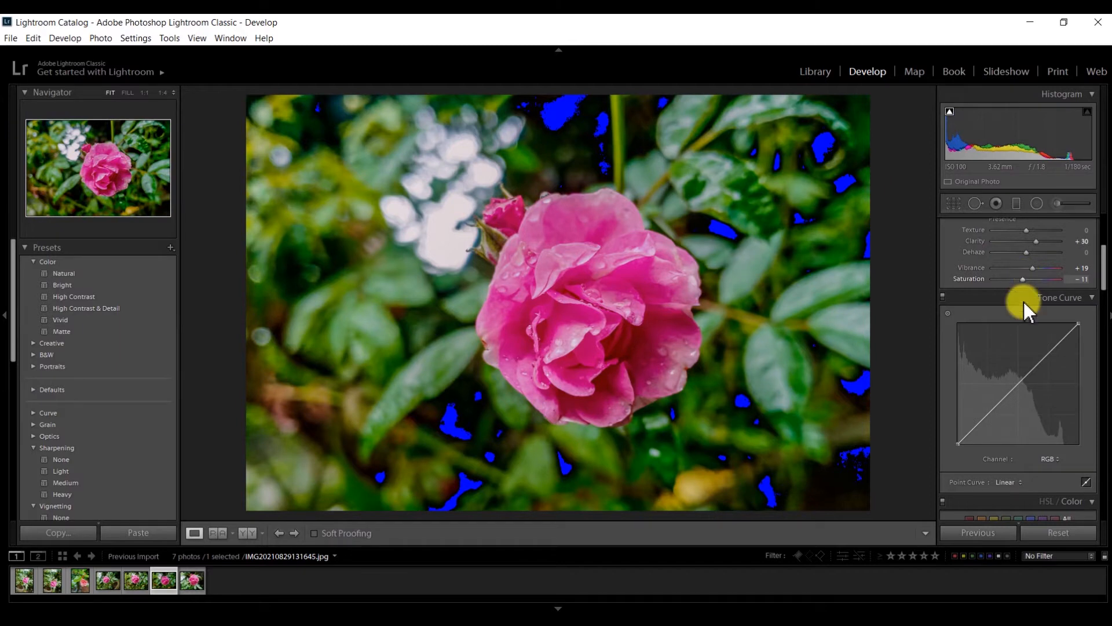
{"action": "left_click", "coordinate": [989, 413]}
{"action": "left_click_drag", "start_coordinate": [990, 416], "coordinate": [990, 420]}
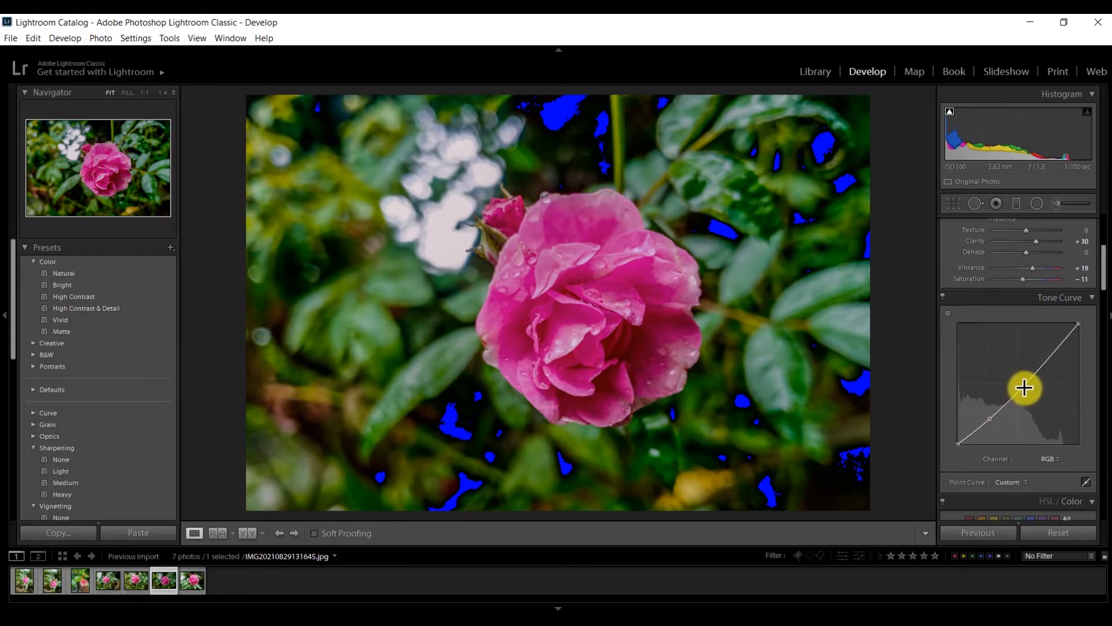
{"action": "left_click_drag", "start_coordinate": [1024, 388], "coordinate": [1019, 383]}
{"action": "left_click_drag", "start_coordinate": [1101, 279], "coordinate": [1103, 326]}
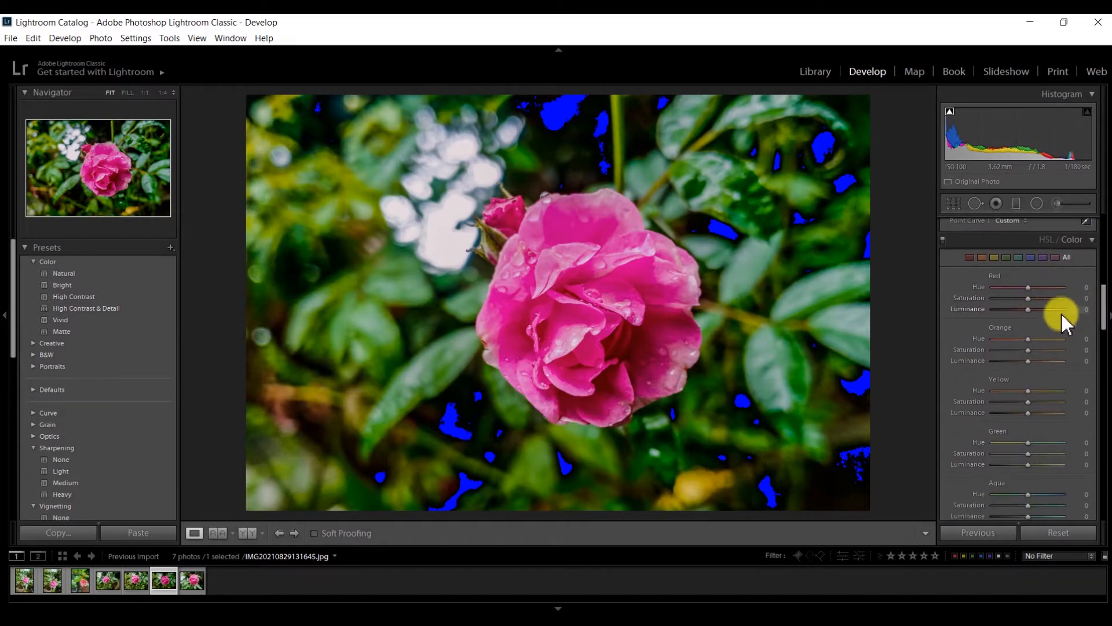
Raise the Red hue and Red saturation in the HSL panel.
{"action": "left_click", "coordinate": [1033, 286]}
{"action": "mouse_move", "coordinate": [1033, 286]}
{"action": "left_mouse_down"}
{"action": "mouse_move", "coordinate": [1062, 284]}
{"action": "mouse_move", "coordinate": [1025, 291]}
{"action": "mouse_move", "coordinate": [1041, 291]}
{"action": "left_mouse_up"}
{"action": "left_click", "coordinate": [1034, 299]}
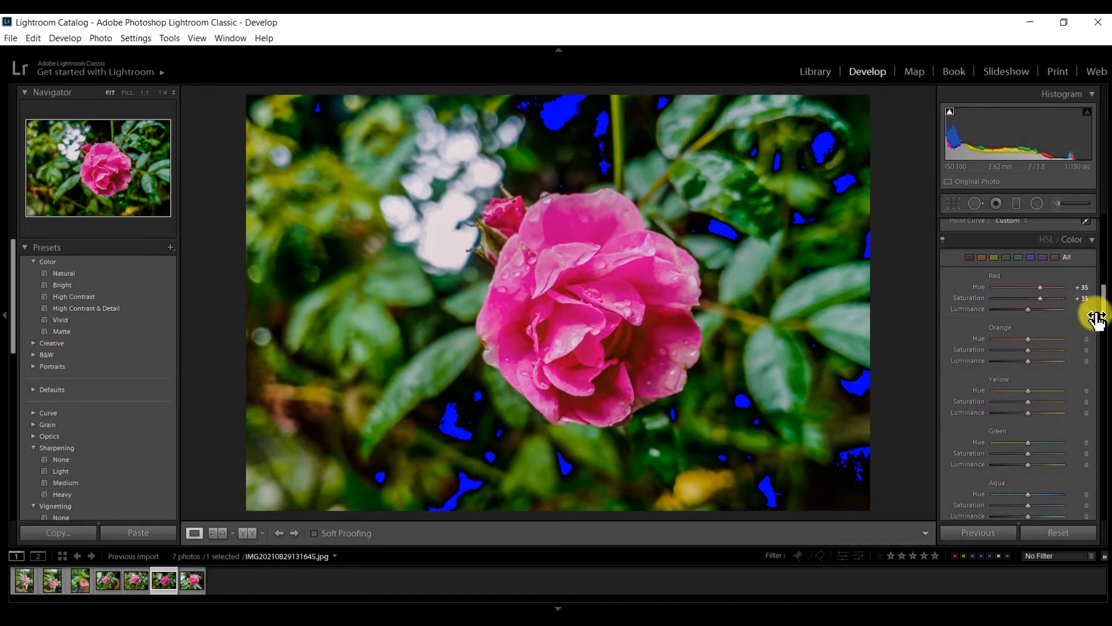
{"action": "left_click_drag", "start_coordinate": [1105, 318], "coordinate": [1105, 333]}
Shift Green Hue to +72, Green Saturation to −92, Green Luminance to −8, and adjust Yellow hue.
{"action": "left_click_drag", "start_coordinate": [1037, 349], "coordinate": [1038, 373]}
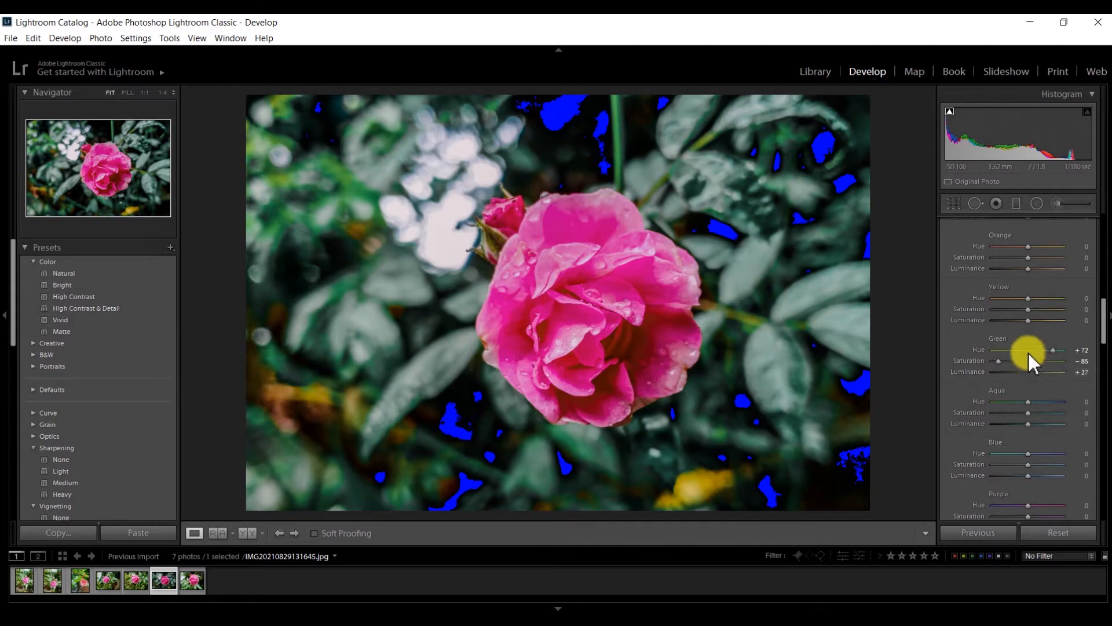
{"action": "left_click_drag", "start_coordinate": [1028, 298], "coordinate": [1043, 321]}
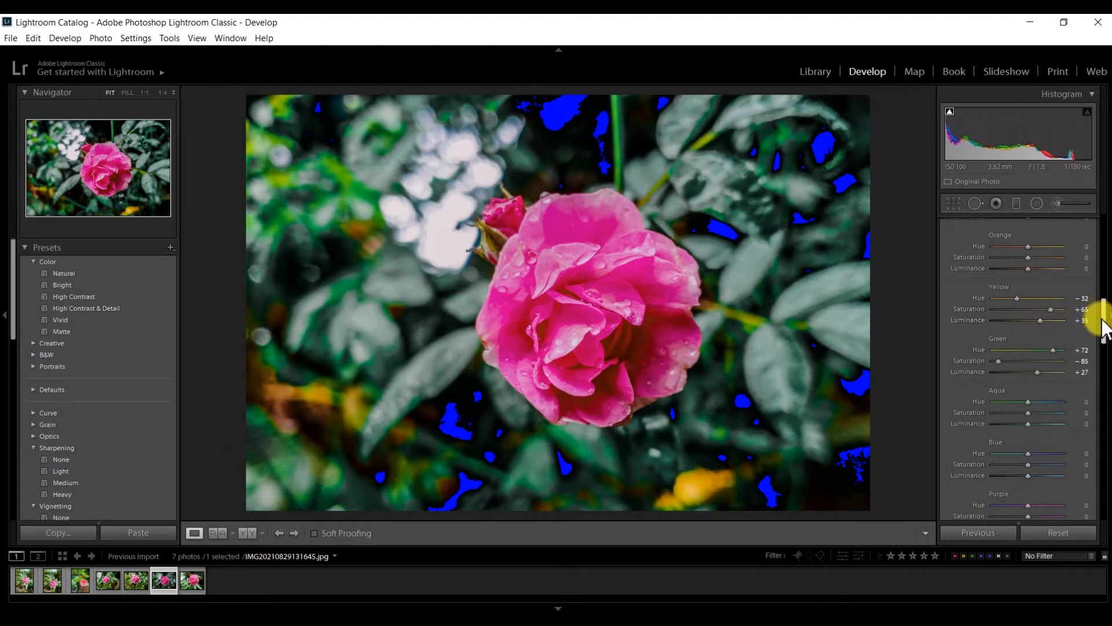
{"action": "left_click_drag", "start_coordinate": [1102, 320], "coordinate": [1102, 326]}
{"action": "left_click_drag", "start_coordinate": [1014, 337], "coordinate": [1040, 338]}
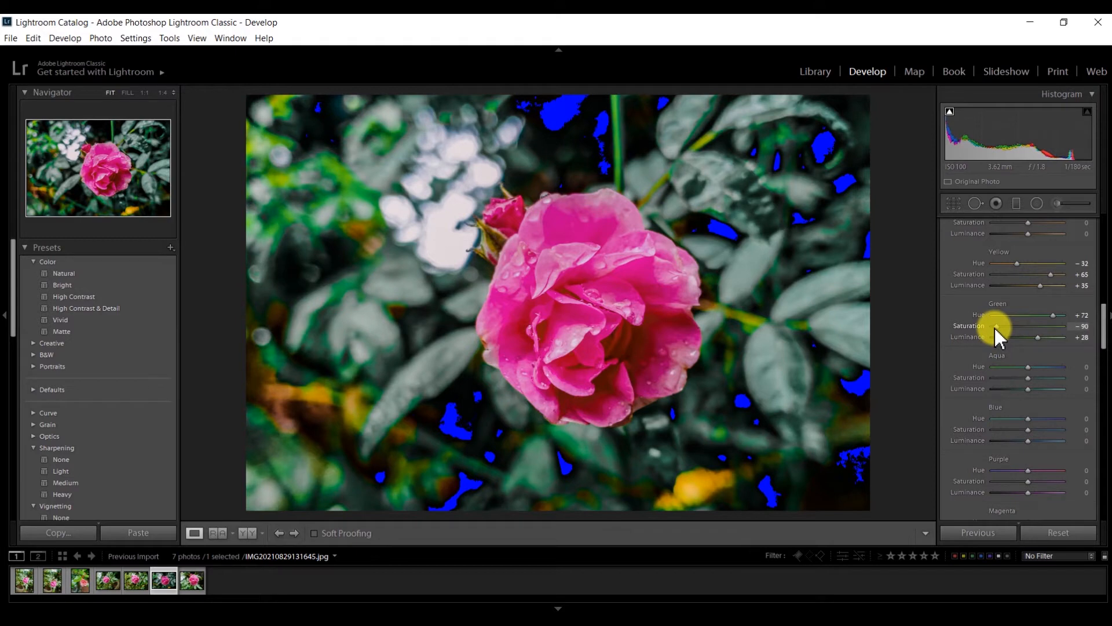
{"action": "left_click", "coordinate": [1026, 338]}
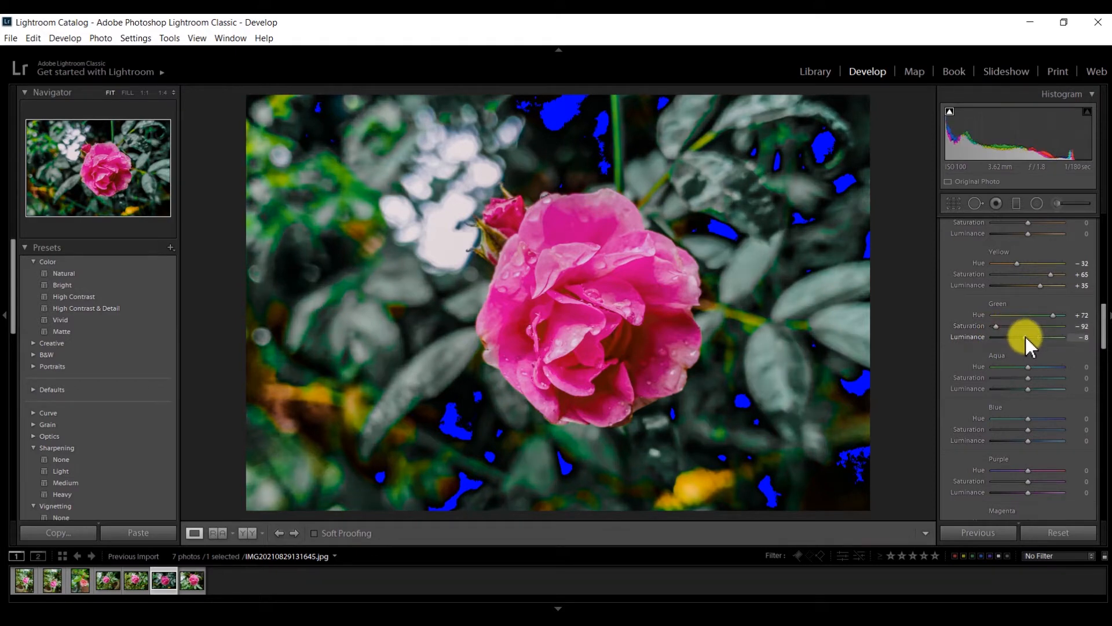
{"action": "left_click_drag", "start_coordinate": [1101, 316], "coordinate": [1106, 335]}
Drain then partly restore Aqua saturation, and desaturate and darken the Blue tones.
{"action": "left_click", "coordinate": [988, 309]}
{"action": "left_click_drag", "start_coordinate": [985, 312], "coordinate": [1106, 339]}
{"action": "mouse_move", "coordinate": [1014, 315]}
{"action": "left_mouse_down"}
{"action": "mouse_move", "coordinate": [989, 311]}
{"action": "mouse_move", "coordinate": [995, 323]}
{"action": "left_mouse_up"}
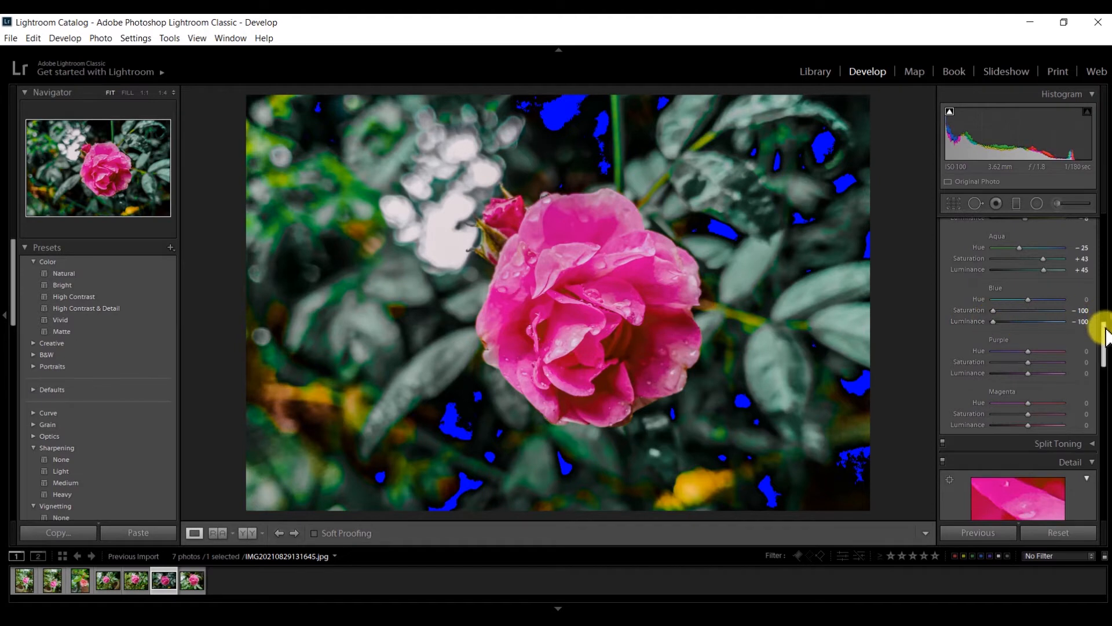
Set Purple Hue +35 and Luminance +38, Magenta Saturation +32 and Luminance +37.
{"action": "scroll", "coordinate": [1100, 339], "scroll_direction": "down", "scroll_amount": 2}
{"action": "left_click", "coordinate": [1042, 308]}
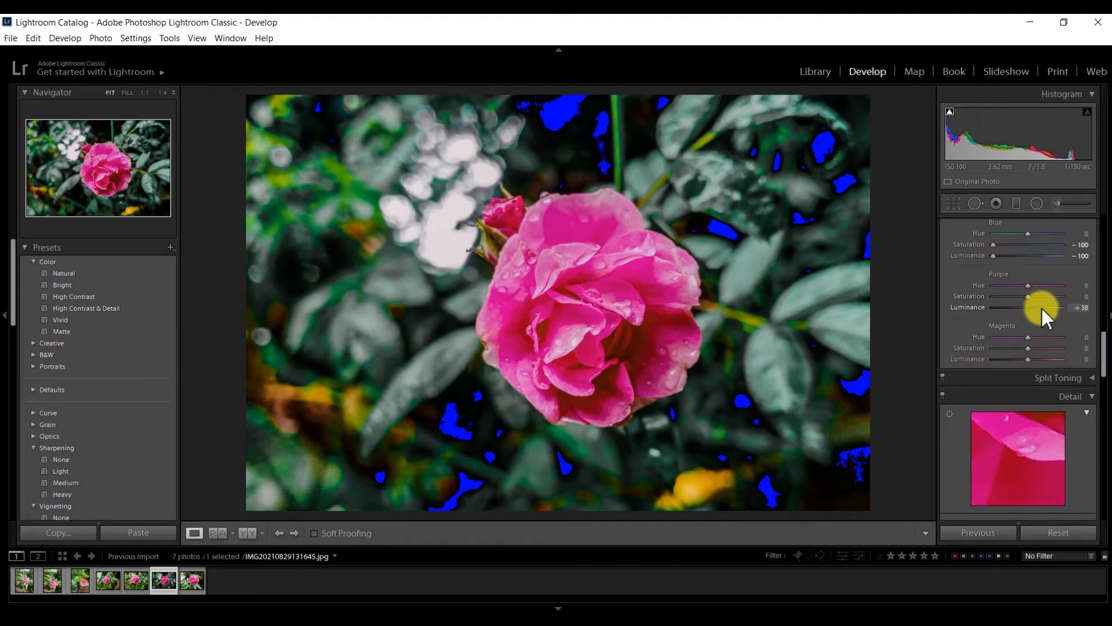
{"action": "left_click", "coordinate": [1042, 286]}
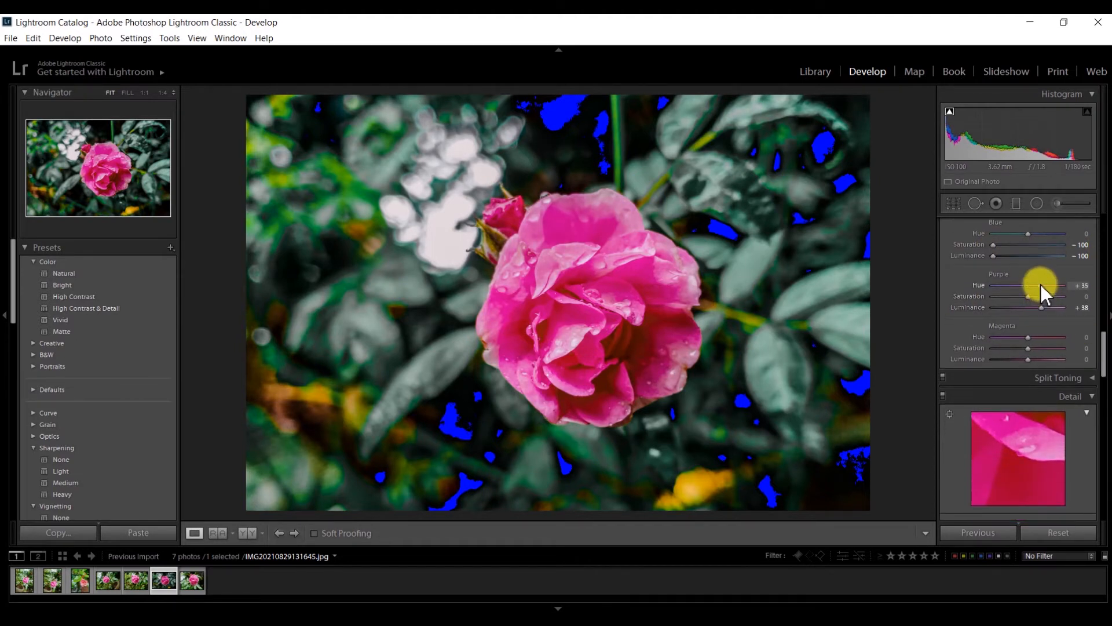
{"action": "left_click", "coordinate": [1041, 359]}
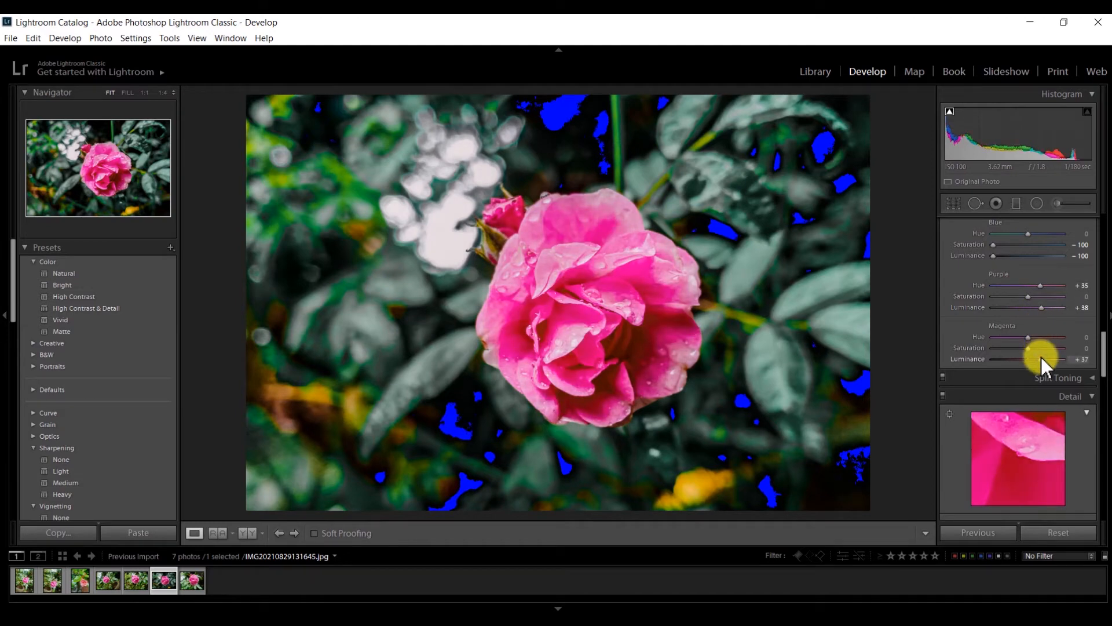
{"action": "left_click", "coordinate": [1039, 347]}
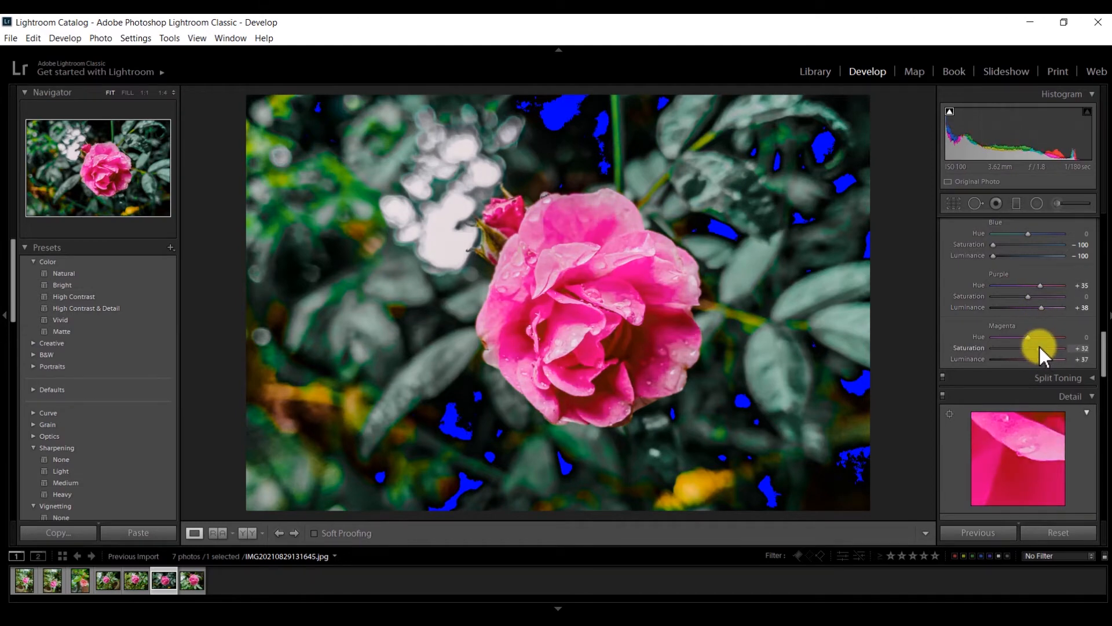
{"action": "left_click", "coordinate": [1106, 316]}
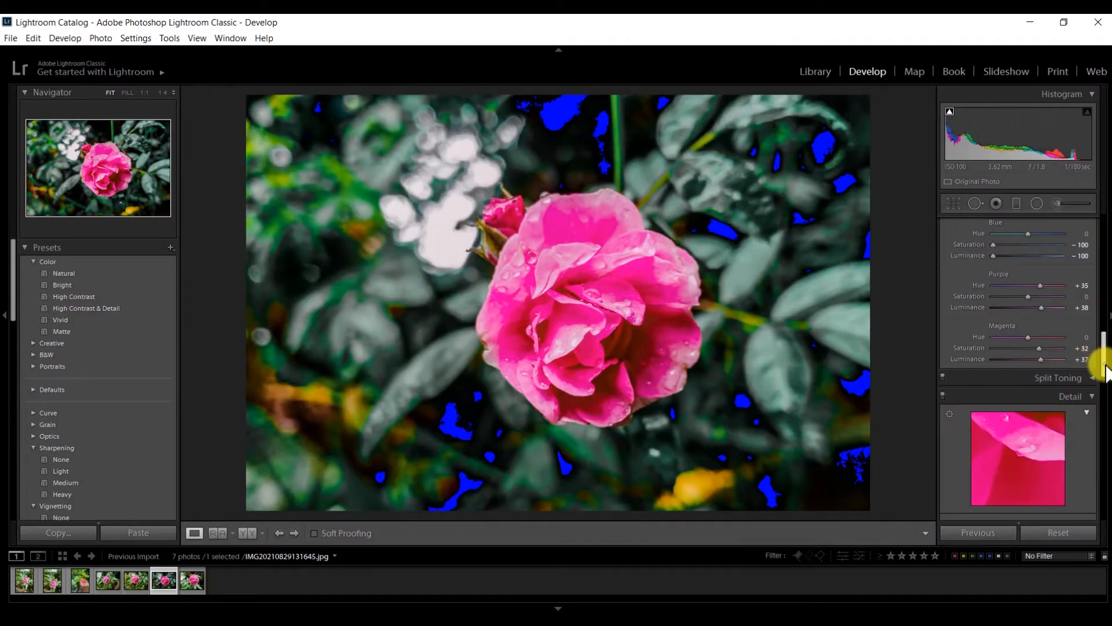
Sharpen with Amount 62, Radius 1.7, Detail 68, Masking 33, and raise Luminance noise reduction to 39.
{"action": "left_click_drag", "start_coordinate": [1104, 366], "coordinate": [1100, 409]}
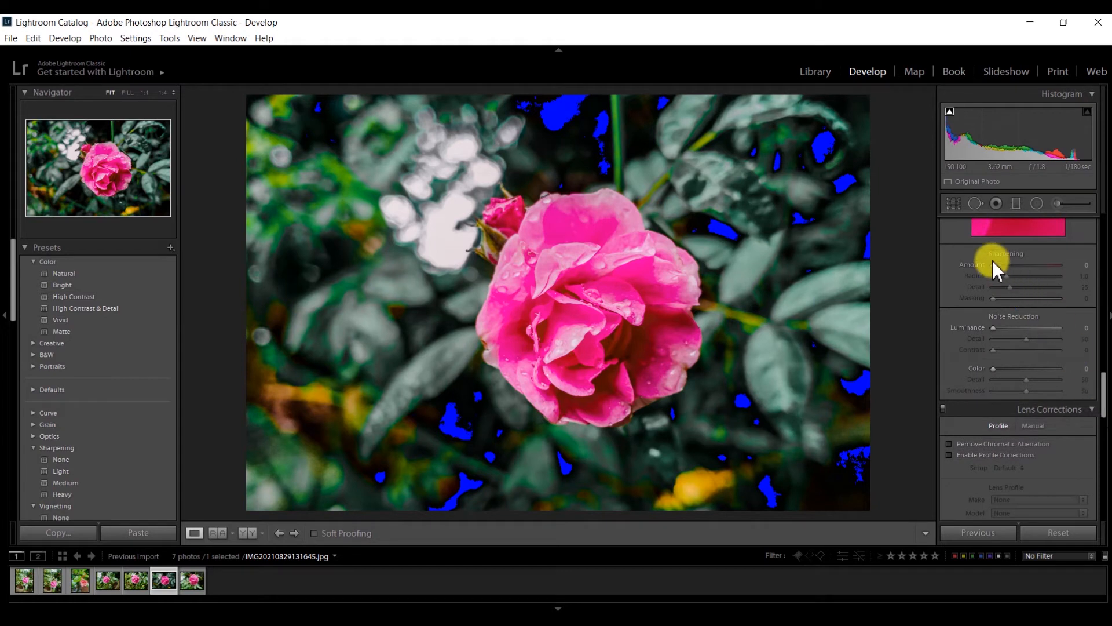
{"action": "mouse_move", "coordinate": [1007, 263]}
{"action": "left_mouse_down"}
{"action": "mouse_move", "coordinate": [1021, 263]}
{"action": "mouse_move", "coordinate": [1015, 274]}
{"action": "left_mouse_up"}
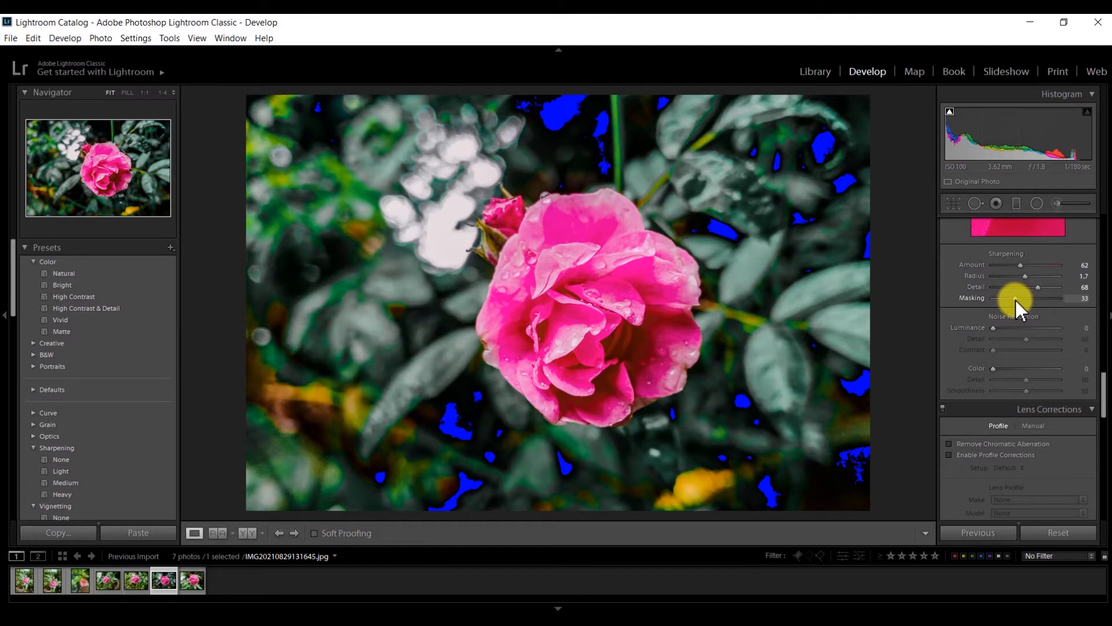
{"action": "left_click", "coordinate": [1107, 379]}
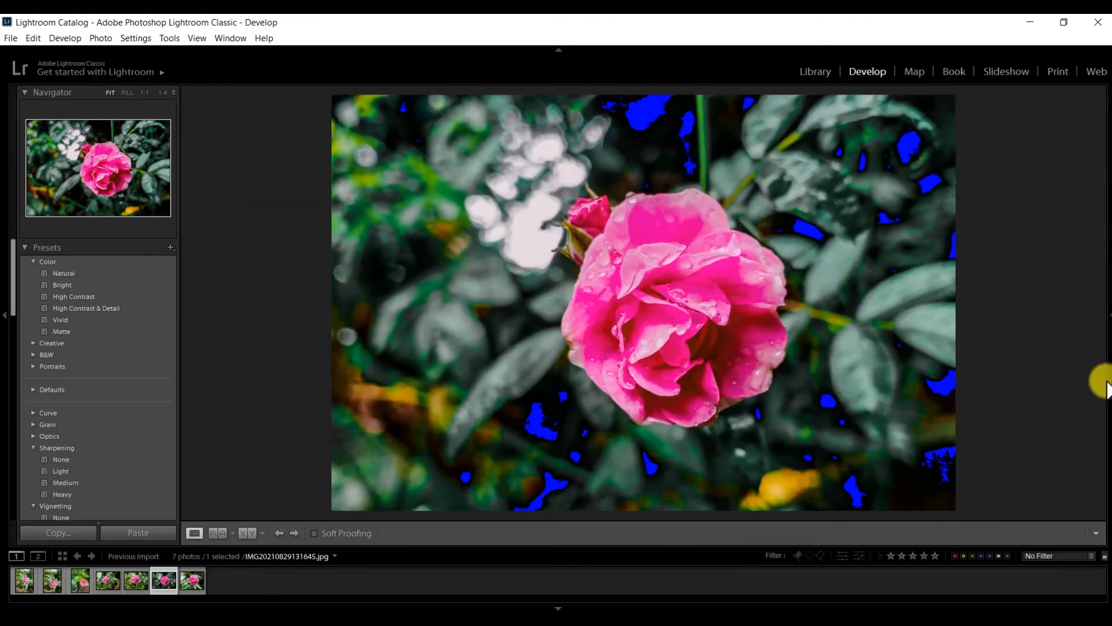
{"action": "left_click", "coordinate": [1108, 319]}
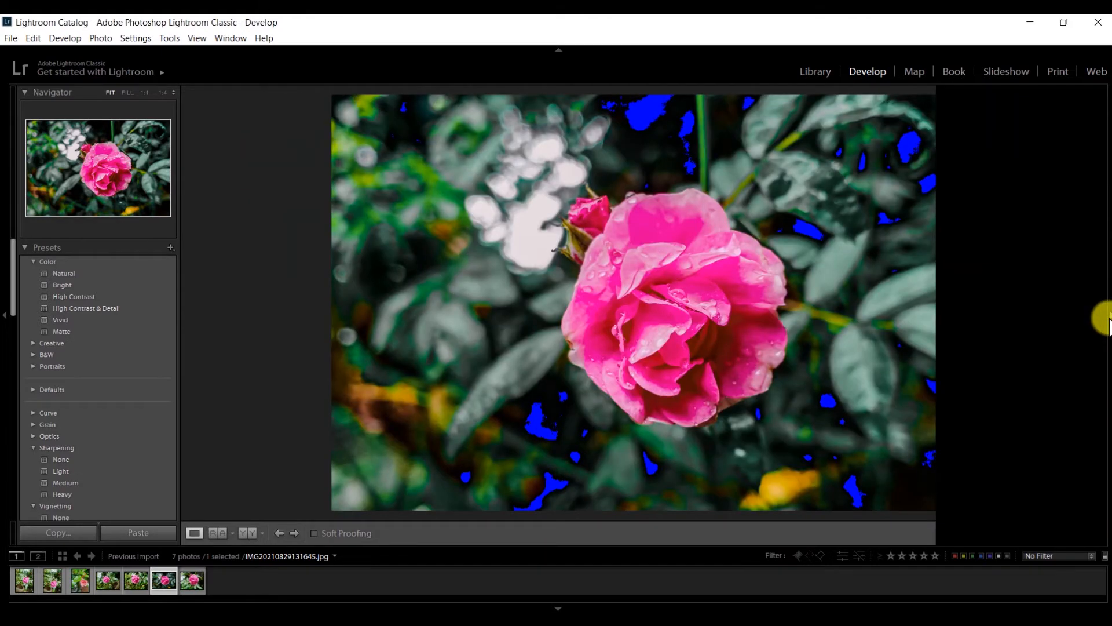
{"action": "left_click_drag", "start_coordinate": [998, 329], "coordinate": [1012, 330]}
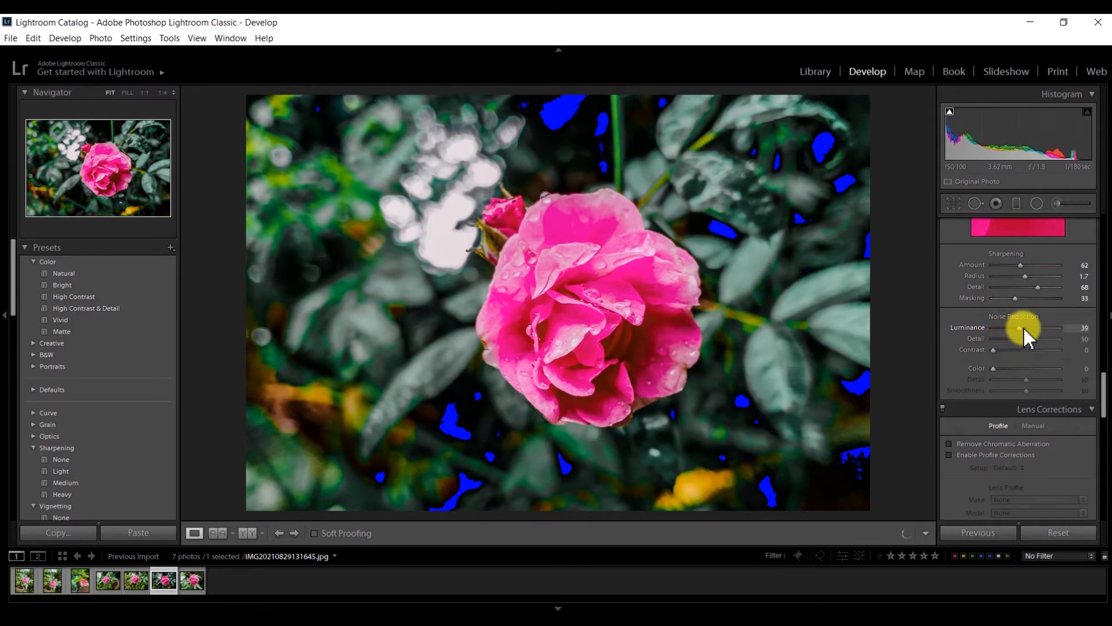
Set noise reduction Contrast 31, Color 27, Color Detail 71 and Smoothness 68.
{"action": "left_click", "coordinate": [1011, 349]}
{"action": "left_click", "coordinate": [1010, 366]}
{"action": "left_click_drag", "start_coordinate": [1012, 367], "coordinate": [1041, 376]}
{"action": "left_click", "coordinate": [1038, 390]}
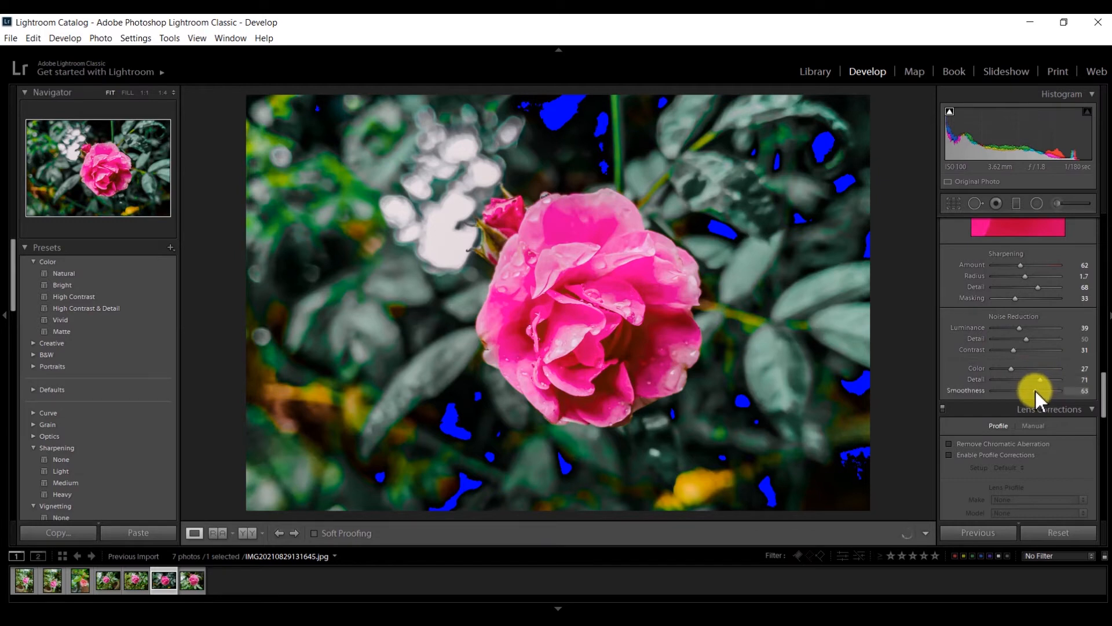
{"action": "left_click_drag", "start_coordinate": [1102, 387], "coordinate": [1094, 487]}
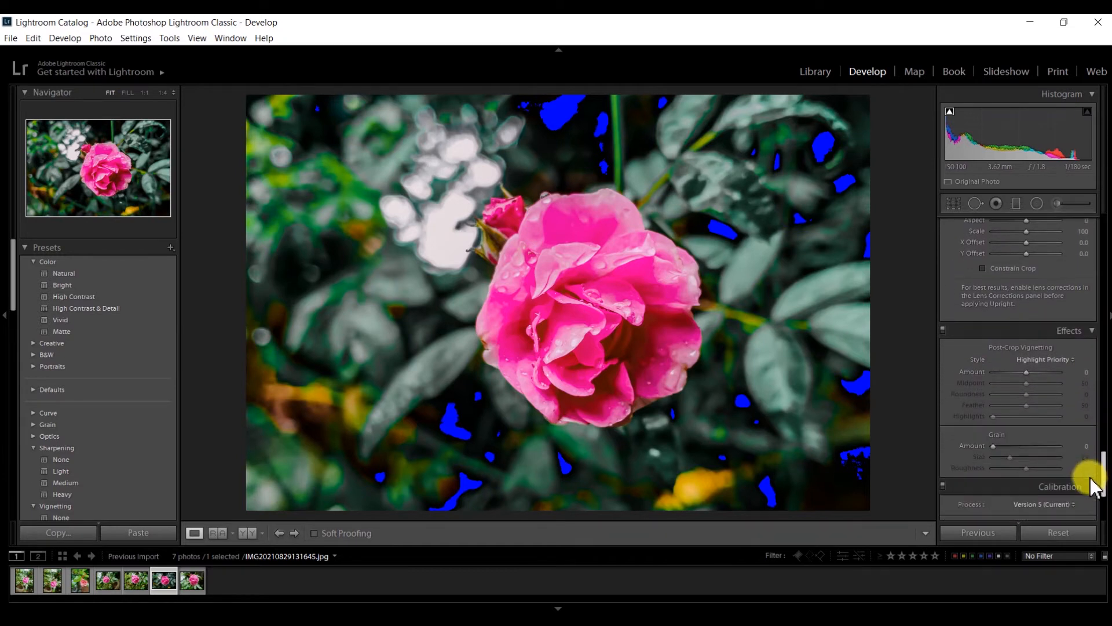
Apply a post-crop vignette with Amount −11, Midpoint 25 and Feather 32.
{"action": "left_click_drag", "start_coordinate": [1035, 373], "coordinate": [1010, 381]}
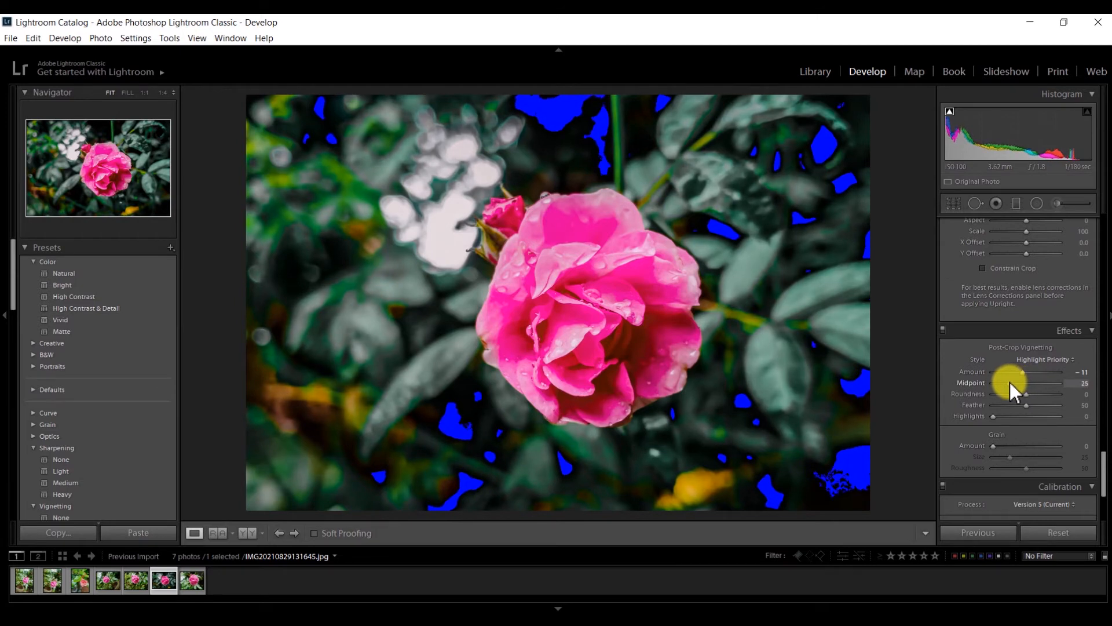
{"action": "left_click_drag", "start_coordinate": [1026, 405], "coordinate": [1014, 405]}
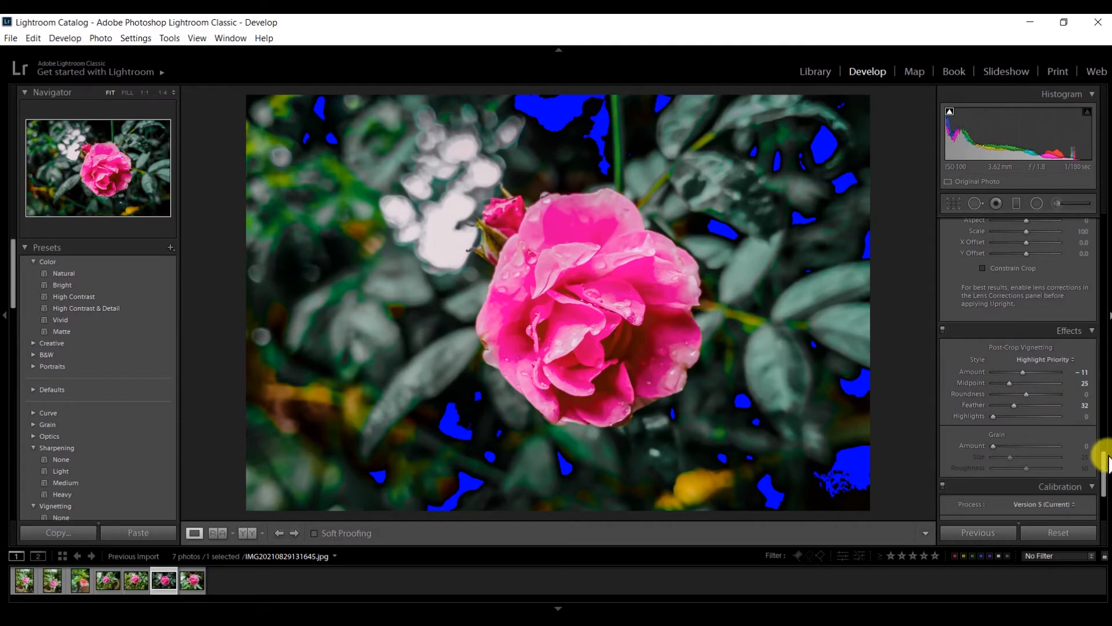
{"action": "left_click_drag", "start_coordinate": [1106, 470], "coordinate": [1105, 493]}
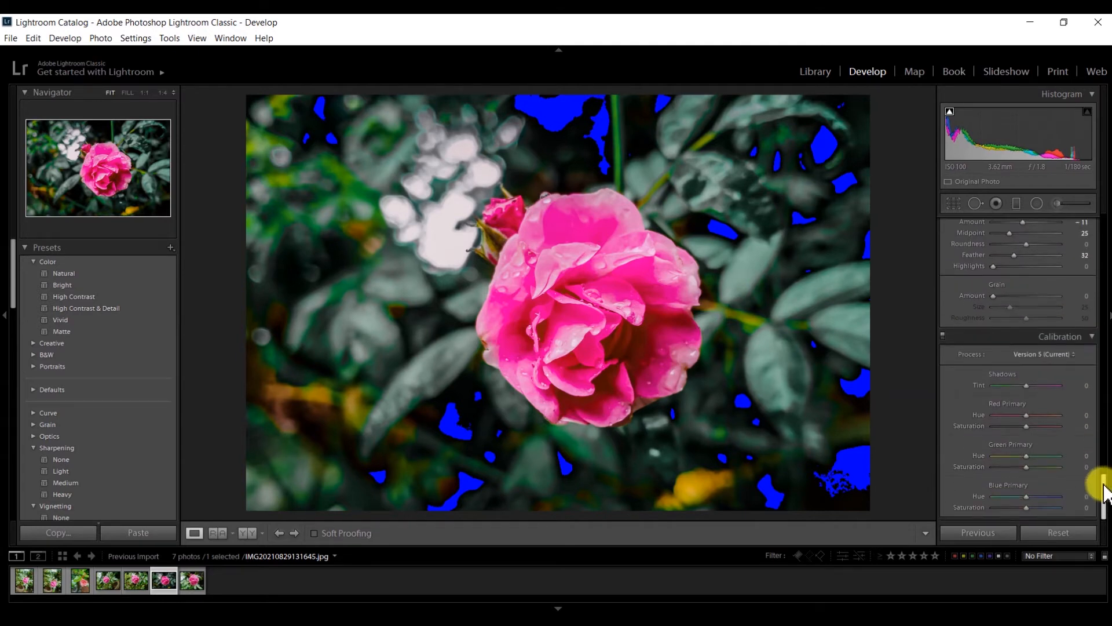
In Calibration set Green Primary Hue +79, Saturation −100, Blue Primary Hue +21, Saturation −18.
{"action": "left_click", "coordinate": [1053, 457]}
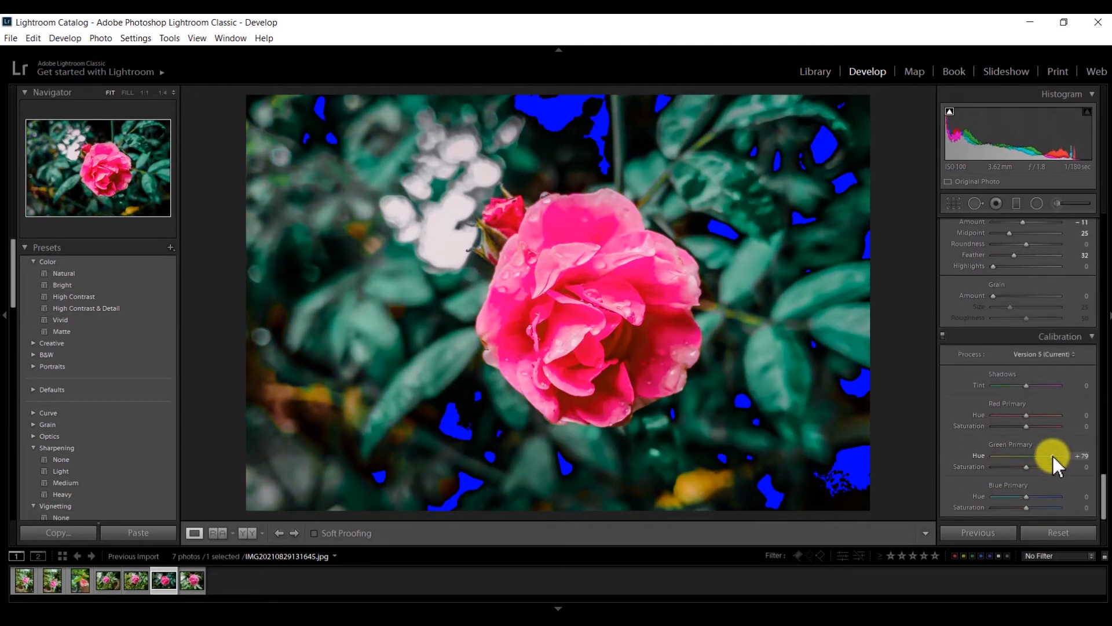
{"action": "left_click_drag", "start_coordinate": [1001, 469], "coordinate": [988, 468]}
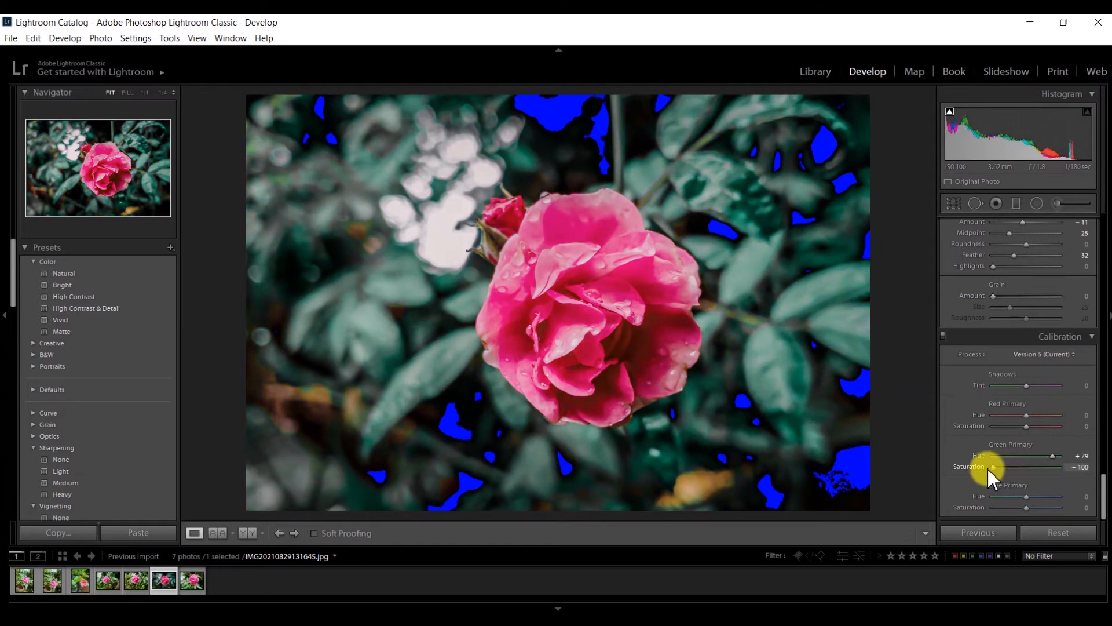
{"action": "left_click", "coordinate": [1034, 497]}
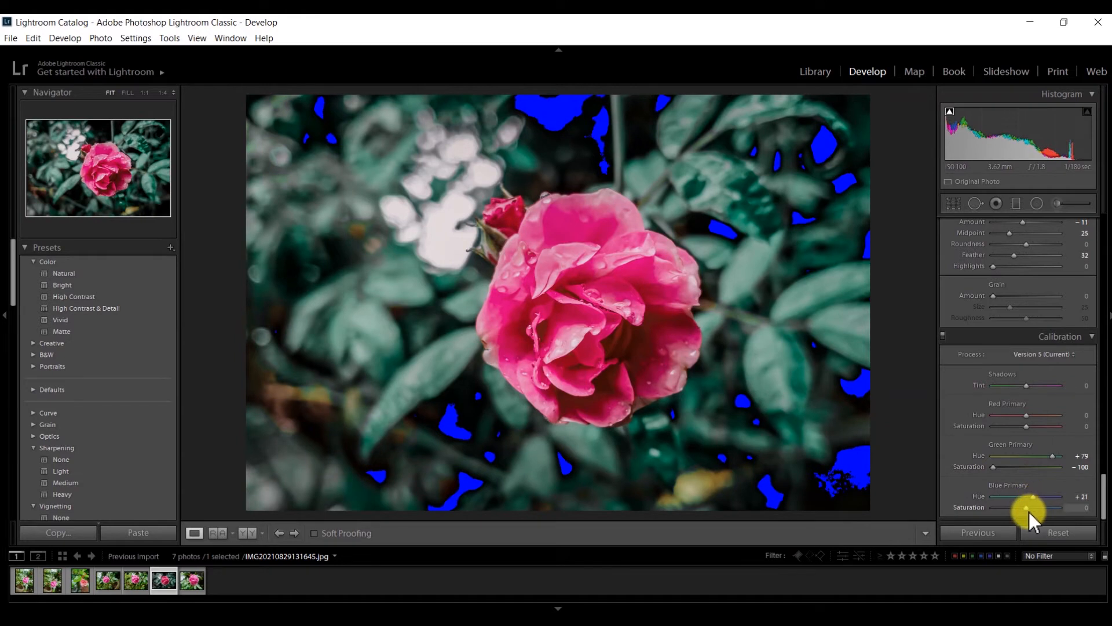
{"action": "left_click_drag", "start_coordinate": [1025, 506], "coordinate": [1019, 506]}
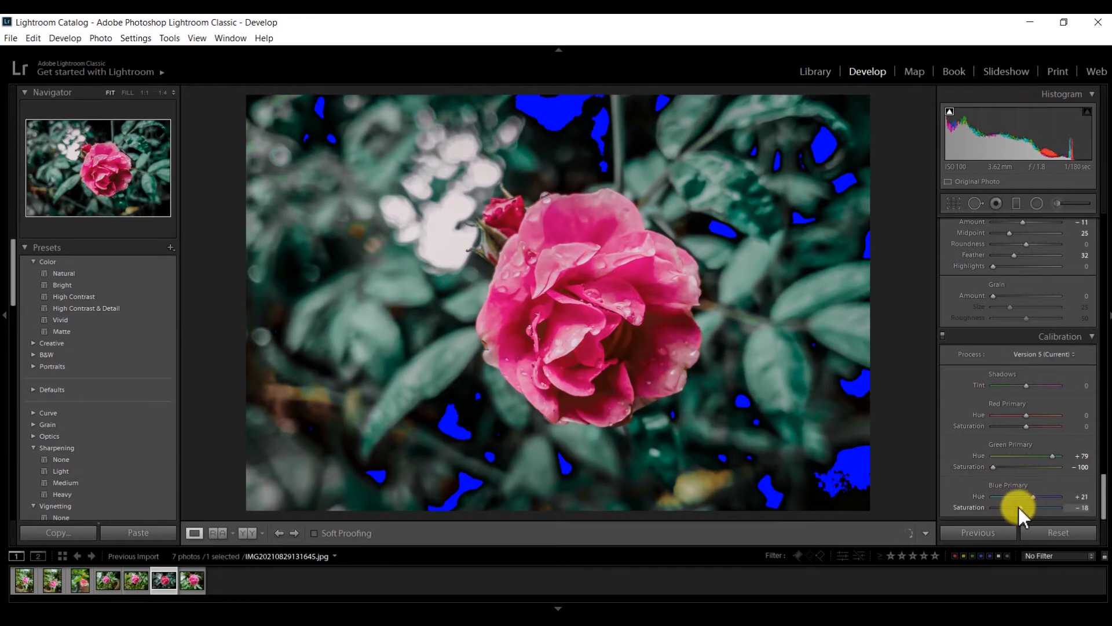
{"action": "left_click_drag", "start_coordinate": [1104, 499], "coordinate": [1071, 314]}
Set Green Saturation −100, Aqua Saturation −32 and Yellow Hue −2.
{"action": "left_click_drag", "start_coordinate": [996, 423], "coordinate": [978, 426]}
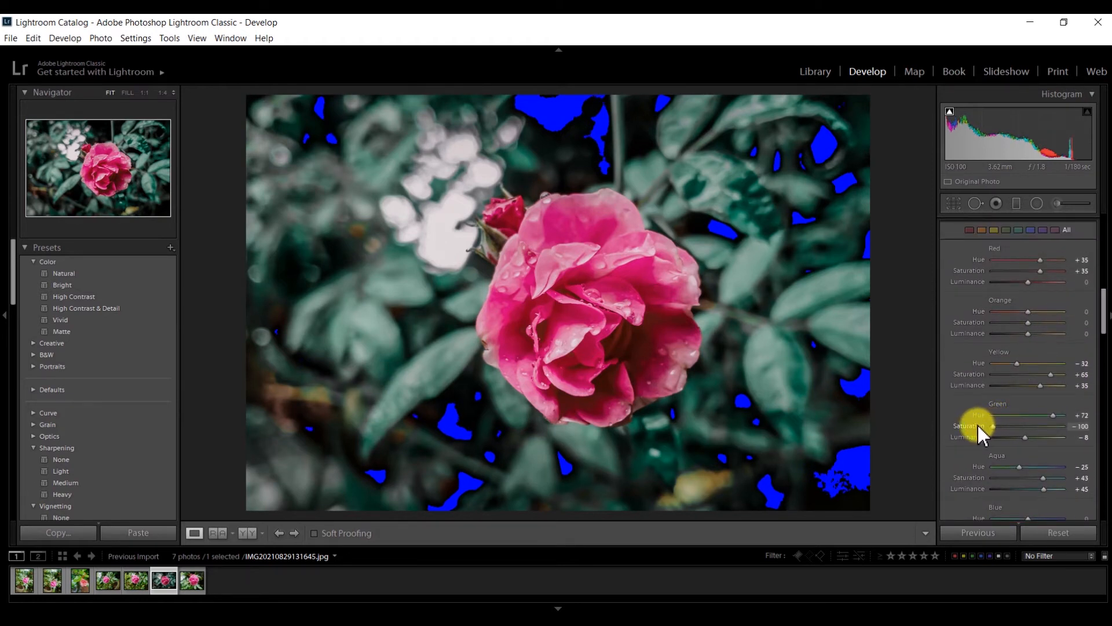
{"action": "left_click_drag", "start_coordinate": [1044, 477], "coordinate": [1017, 475]}
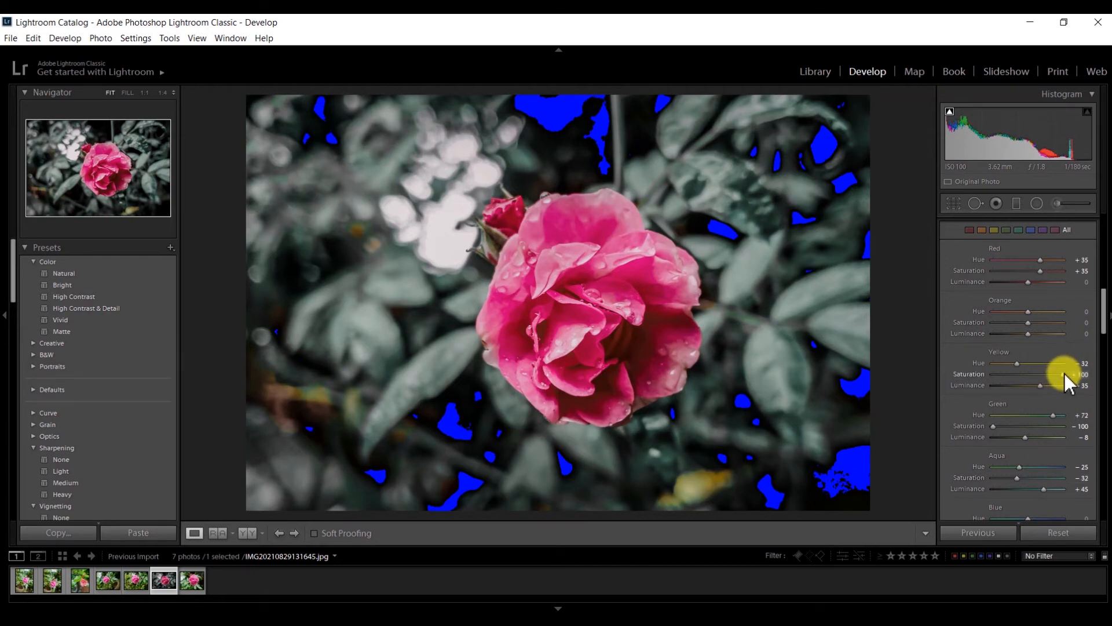
{"action": "left_click_drag", "start_coordinate": [1024, 360], "coordinate": [1027, 360]}
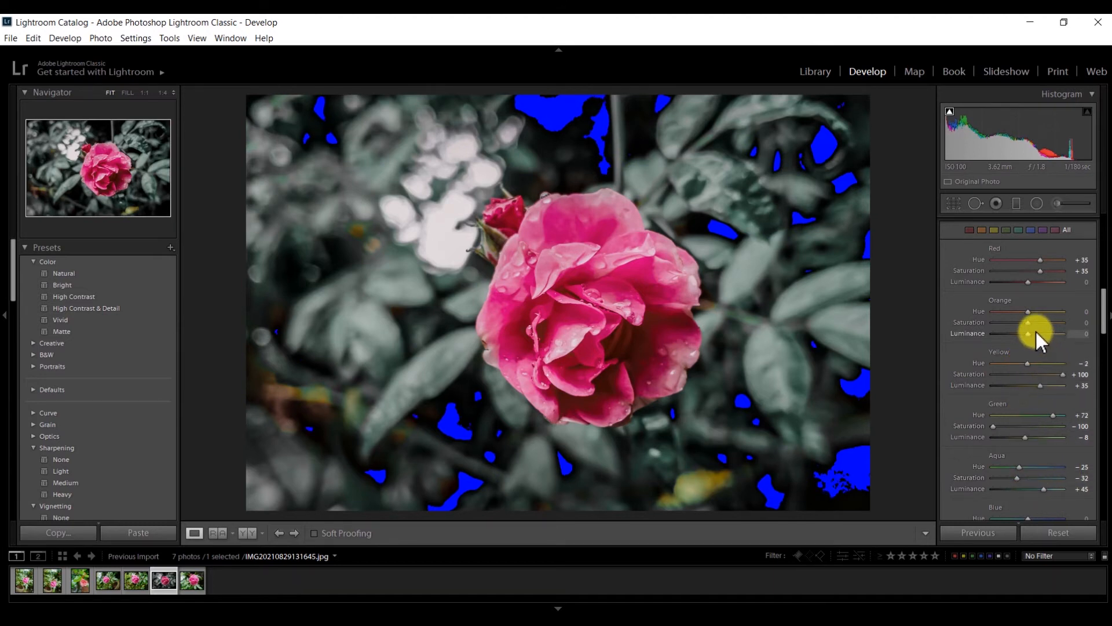
Raise Orange Hue to +43 and Orange Luminance to +70, then show the Library grid.
{"action": "left_click_drag", "start_coordinate": [1036, 333], "coordinate": [1049, 333]}
{"action": "left_click", "coordinate": [1044, 312]}
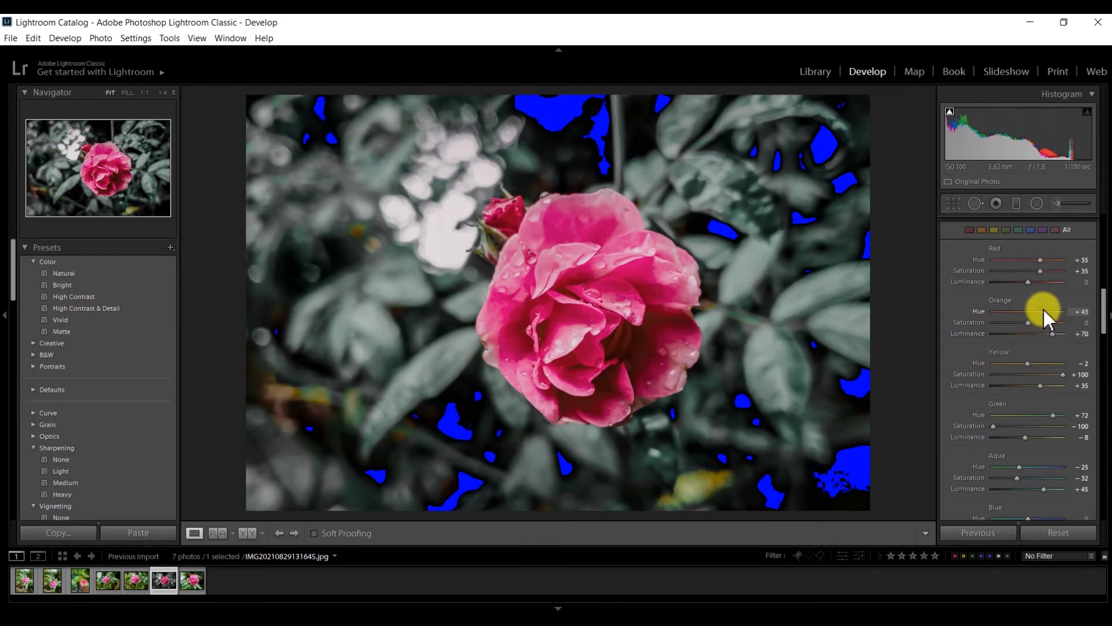
{"action": "left_click_drag", "start_coordinate": [1101, 316], "coordinate": [1105, 356]}
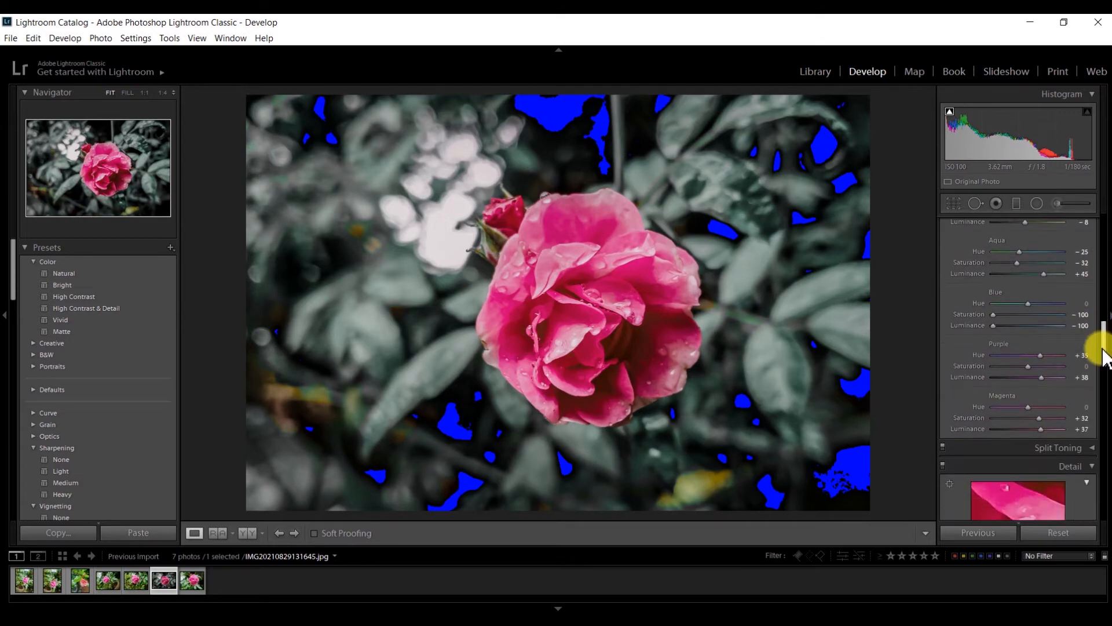
{"action": "left_click", "coordinate": [819, 69]}
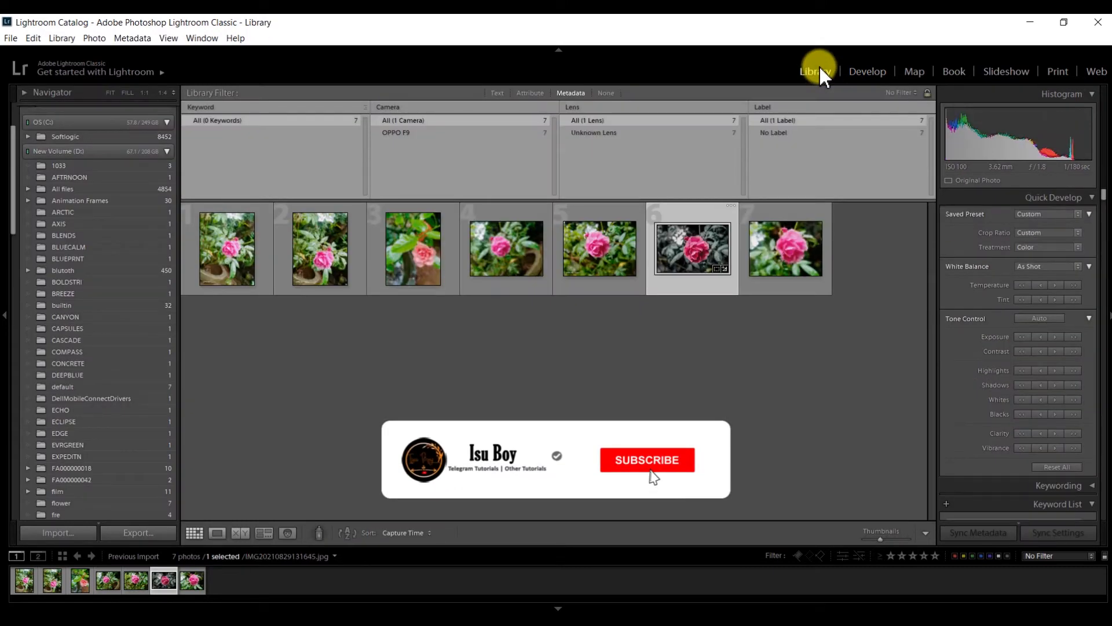
Copy the graded rose's develop settings, including lens distortion and vignetting, then open the seventh photo.
{"action": "left_click", "coordinate": [861, 73]}
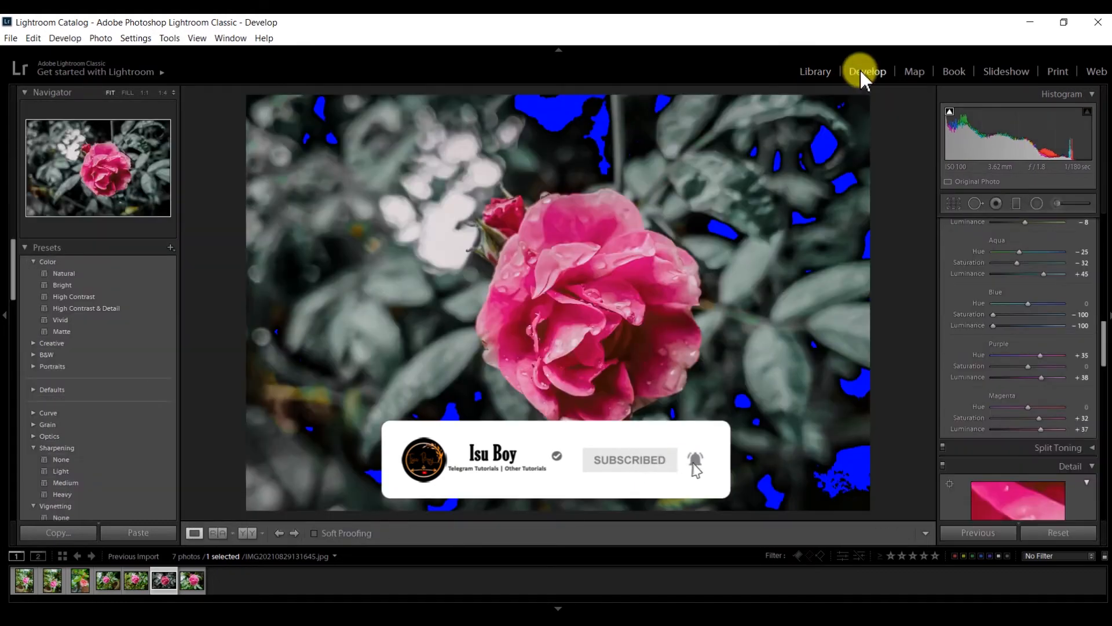
{"action": "left_click", "coordinate": [82, 537]}
{"action": "left_click", "coordinate": [601, 222]}
{"action": "left_click", "coordinate": [601, 232]}
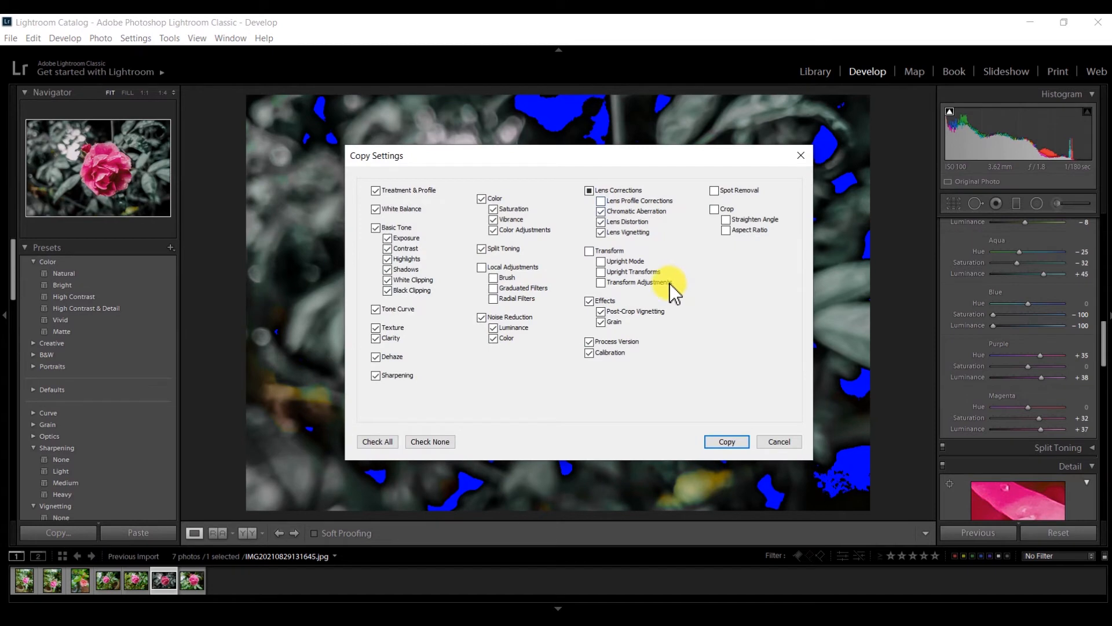
{"action": "left_click", "coordinate": [718, 442]}
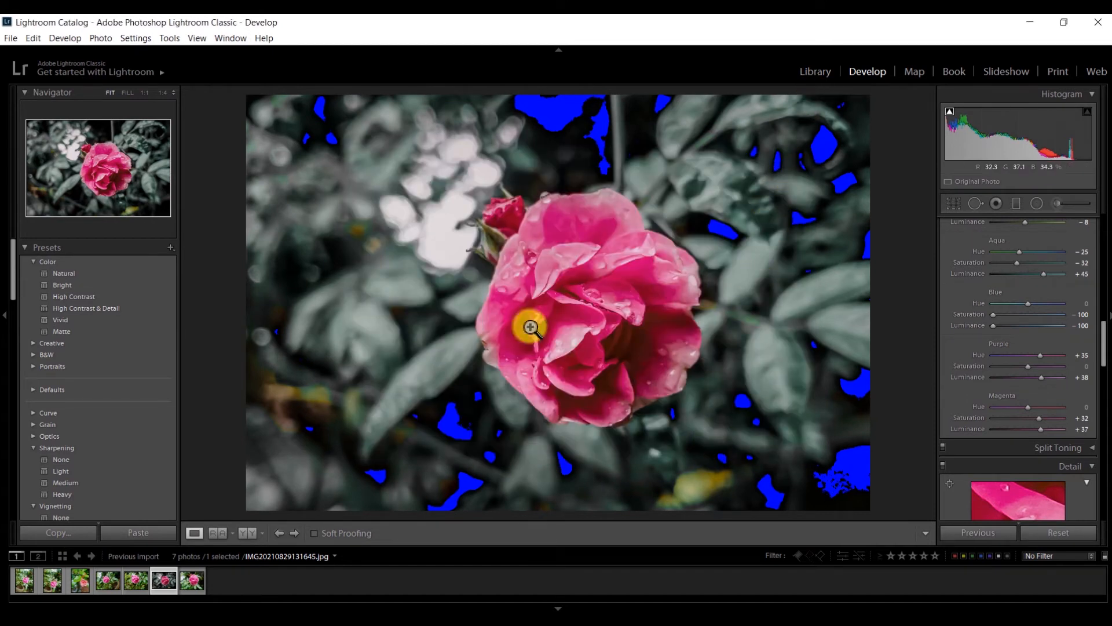
{"action": "left_click", "coordinate": [192, 581]}
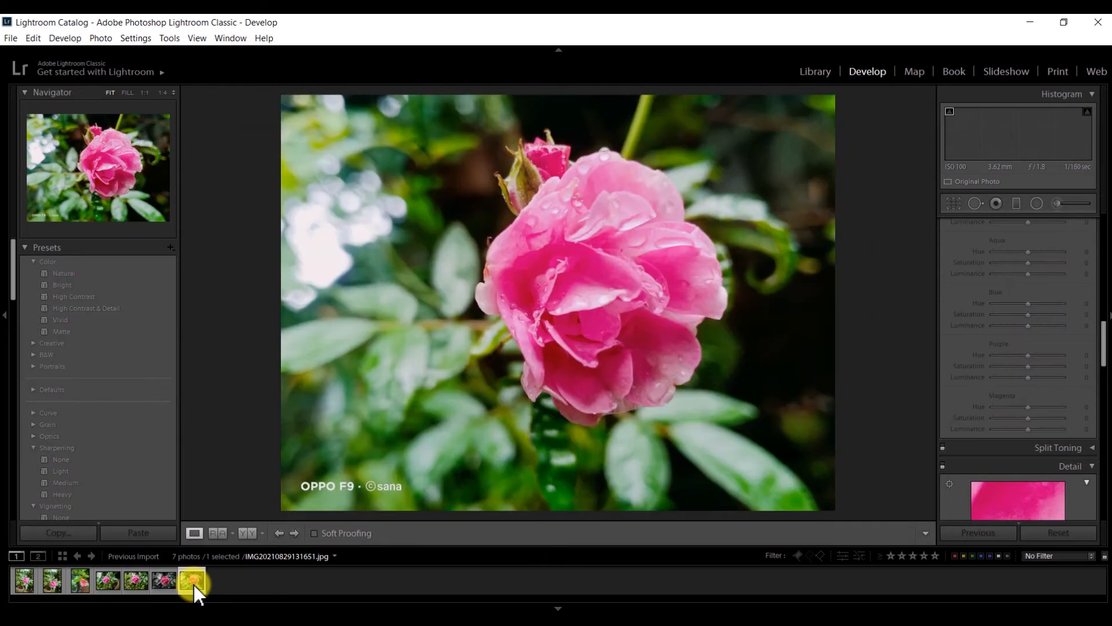
Paste the copied grade onto the seventh photo and raise its crop bottom to cut the watermark.
{"action": "left_click", "coordinate": [143, 536]}
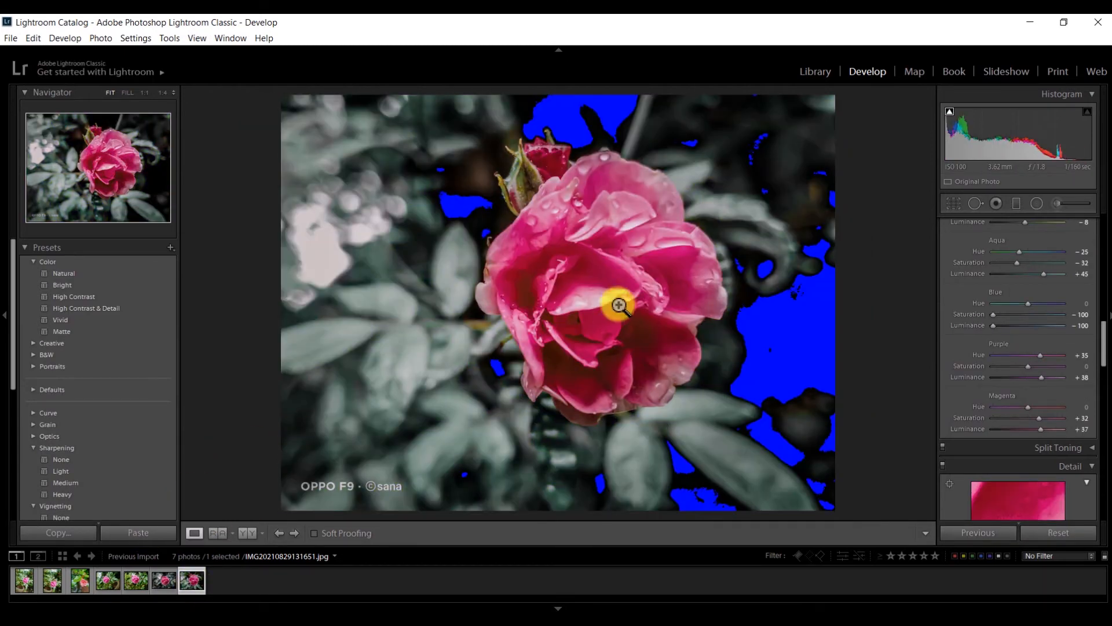
{"action": "left_click", "coordinate": [955, 205]}
{"action": "left_click_drag", "start_coordinate": [555, 516], "coordinate": [556, 494]}
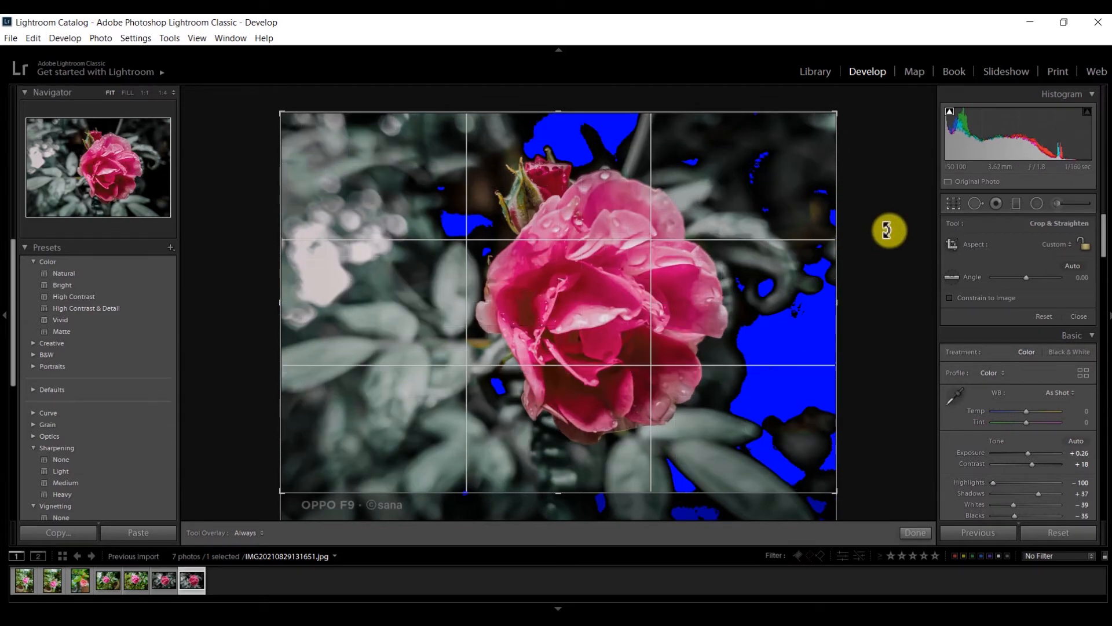
{"action": "left_click", "coordinate": [957, 207]}
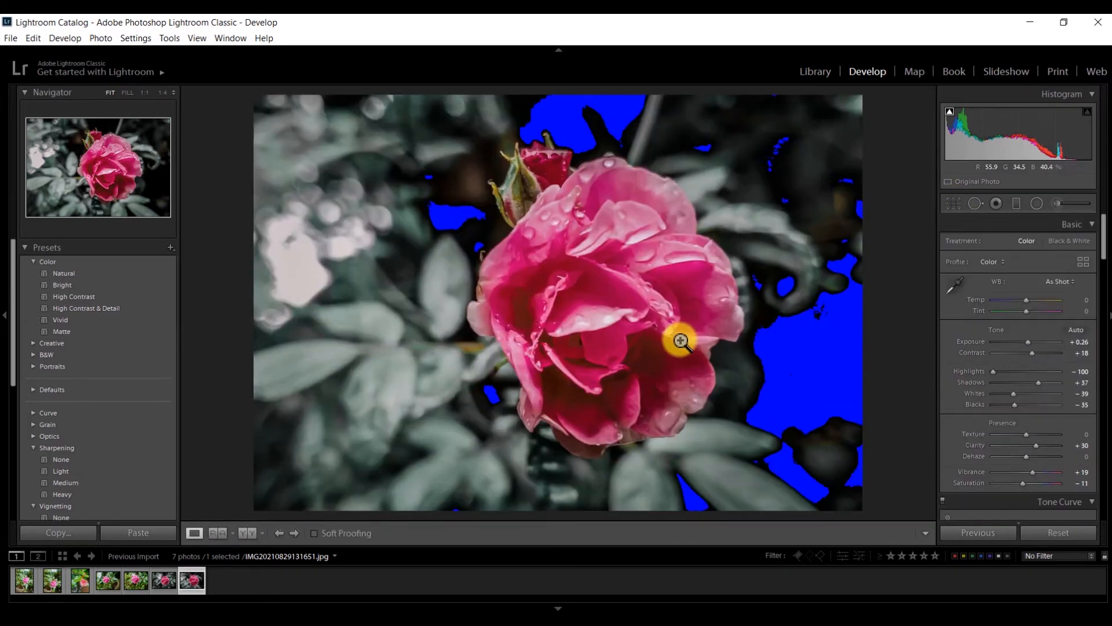
Restore the adjustments panel and open the fifth rose photo, IMG20210829131643.jpg.
{"action": "left_click", "coordinate": [1107, 256]}
{"action": "left_click", "coordinate": [1107, 262]}
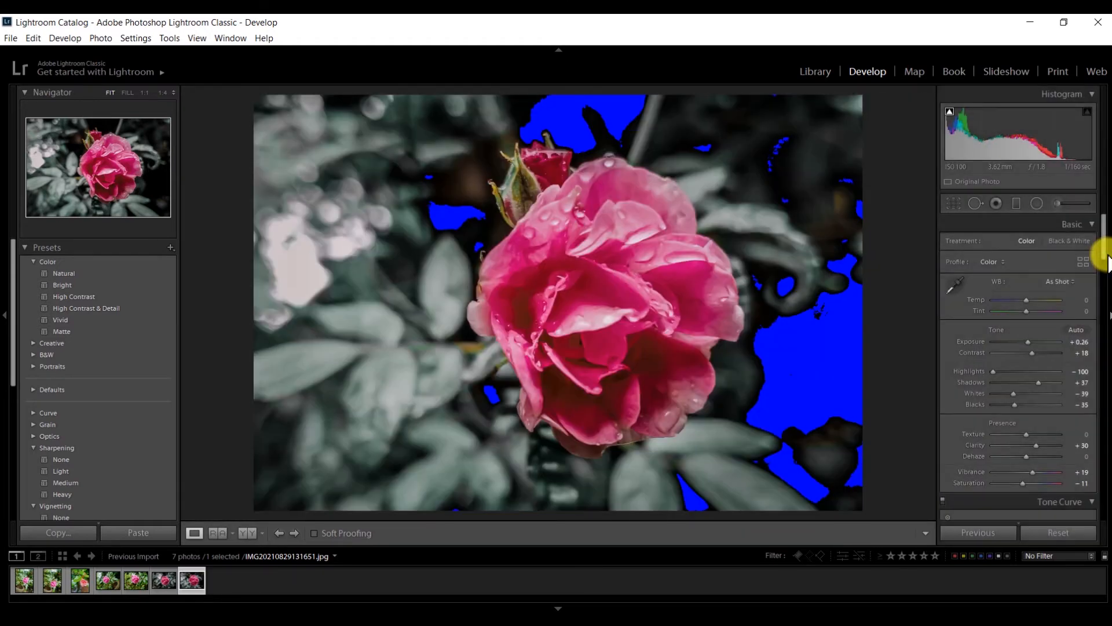
{"action": "left_click_drag", "start_coordinate": [1107, 261], "coordinate": [1106, 342]}
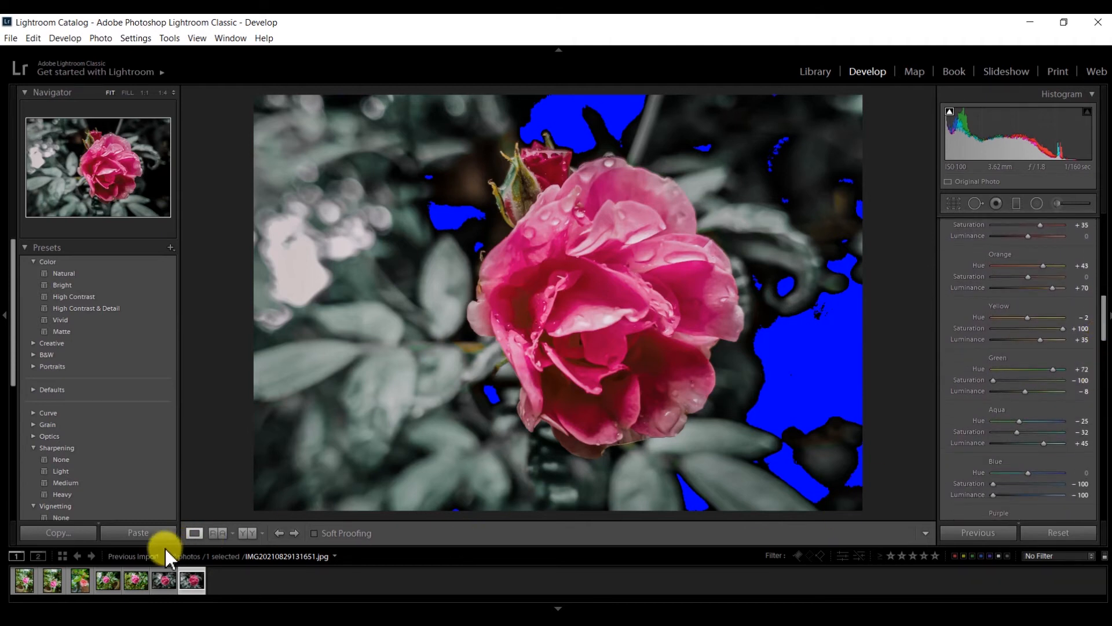
{"action": "left_click", "coordinate": [145, 581]}
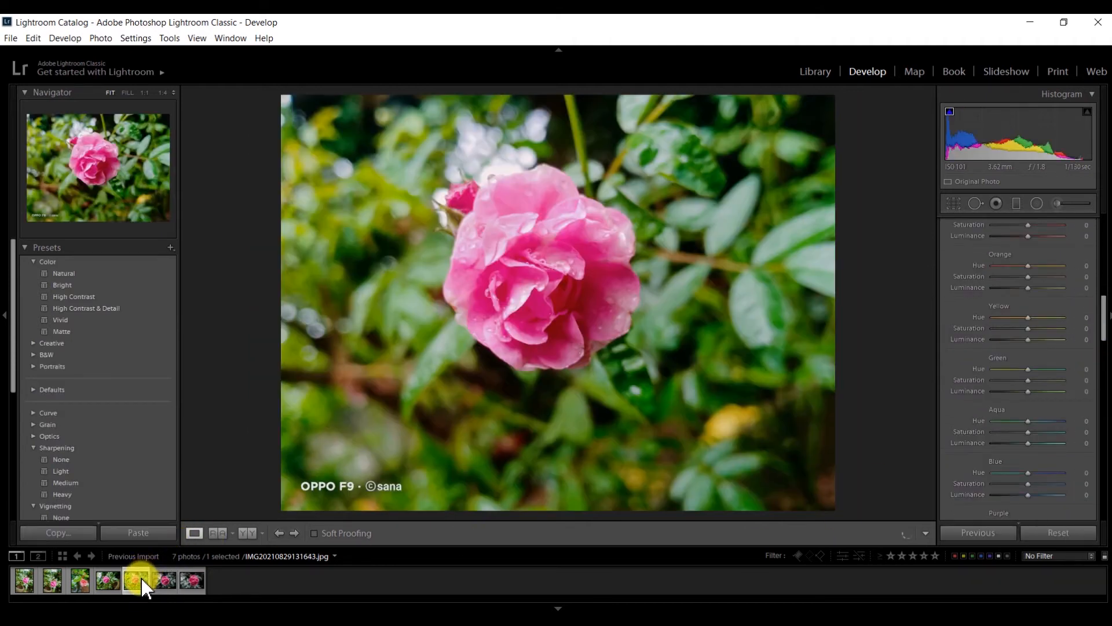
Paste the grade onto the fifth photo and drag its crop's bottom edge above the watermark.
{"action": "left_click", "coordinate": [150, 532]}
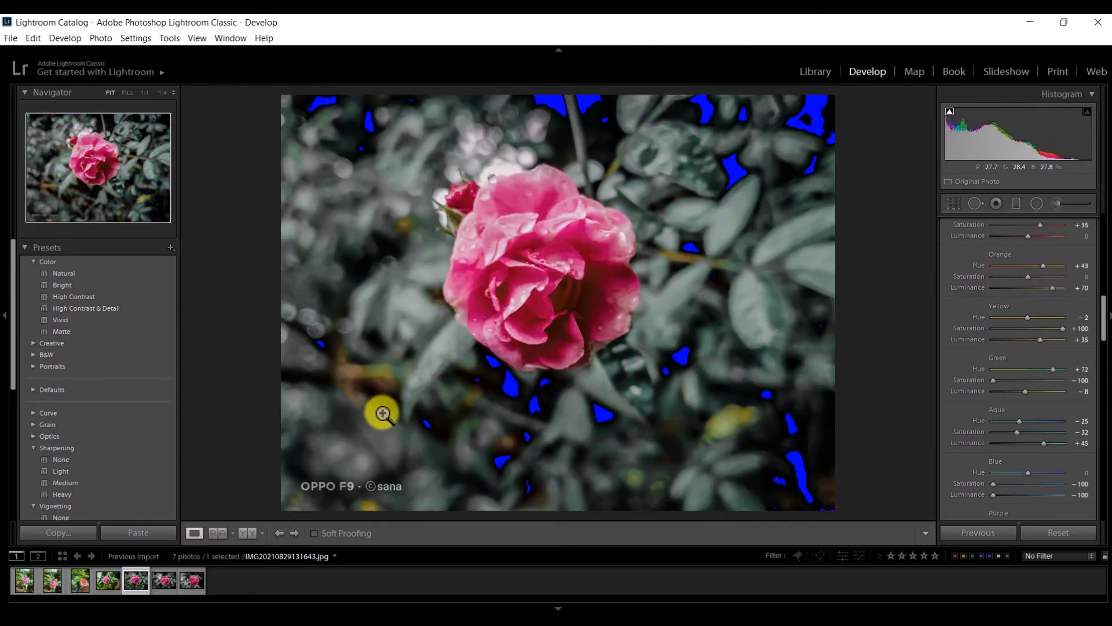
{"action": "left_click", "coordinate": [950, 204]}
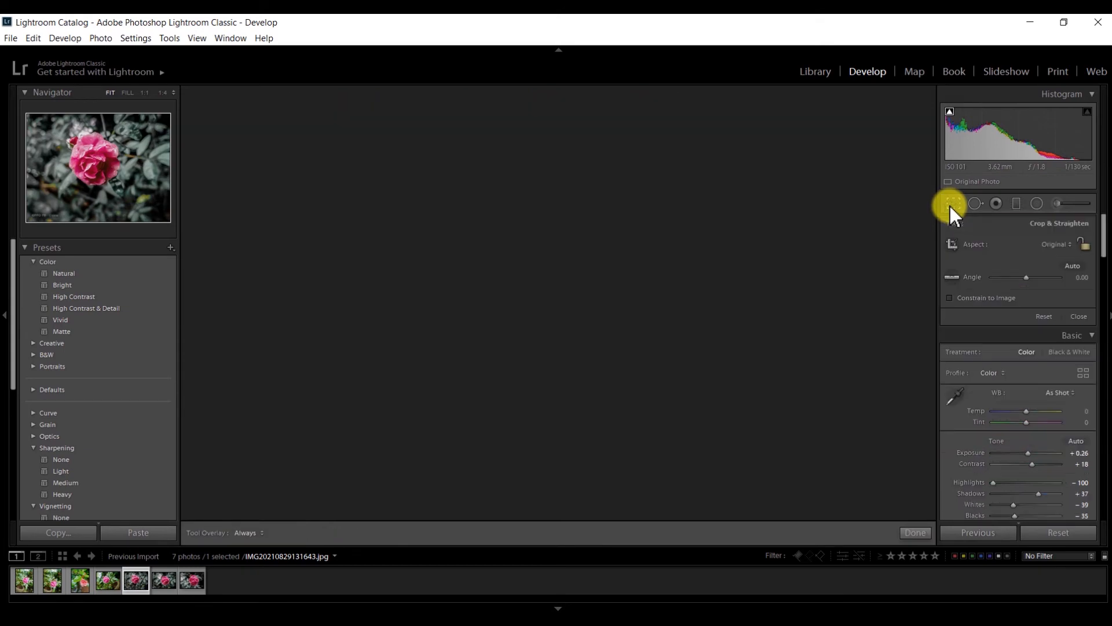
{"action": "left_click_drag", "start_coordinate": [564, 508], "coordinate": [564, 489]}
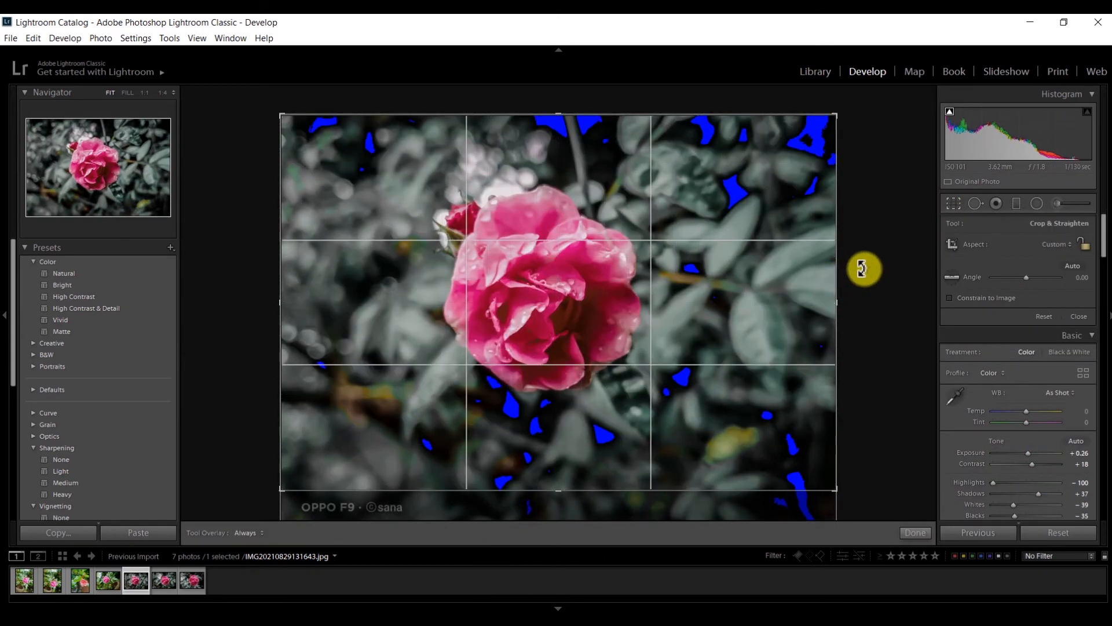
Open the fourth photo, crop its bottom above the watermark, and paste the copied grade.
{"action": "left_click", "coordinate": [109, 581]}
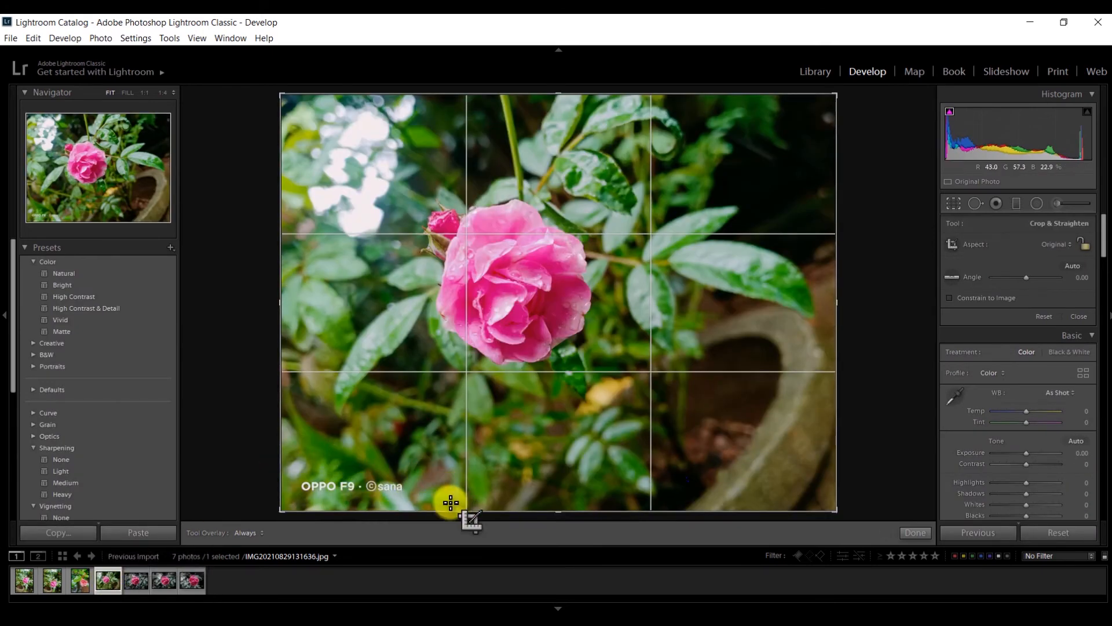
{"action": "left_click_drag", "start_coordinate": [450, 511], "coordinate": [452, 494]}
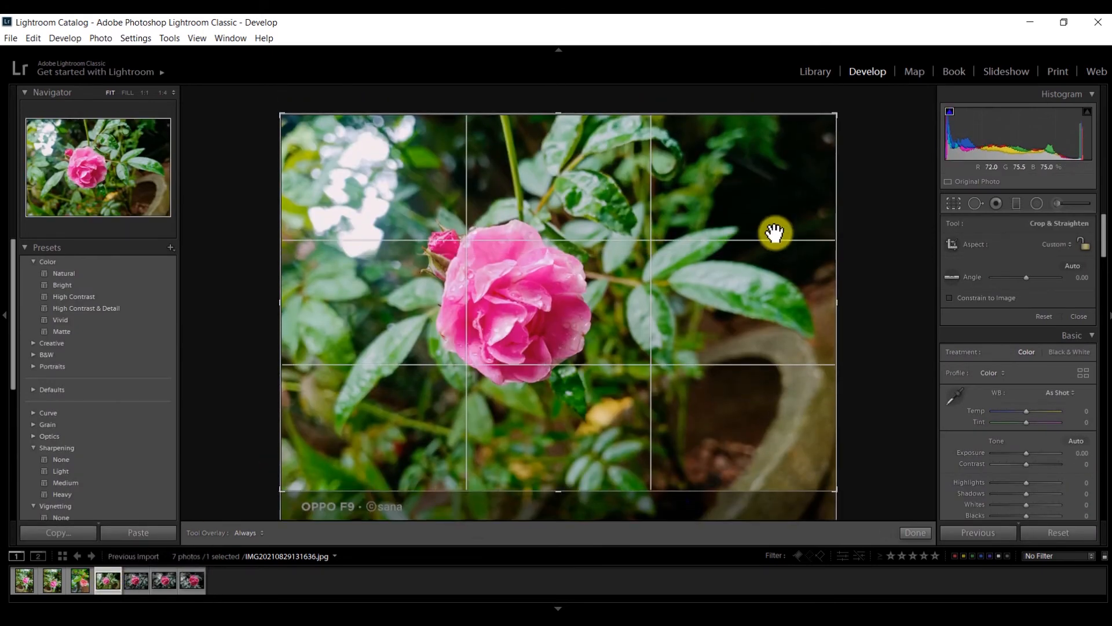
{"action": "left_click", "coordinate": [953, 203]}
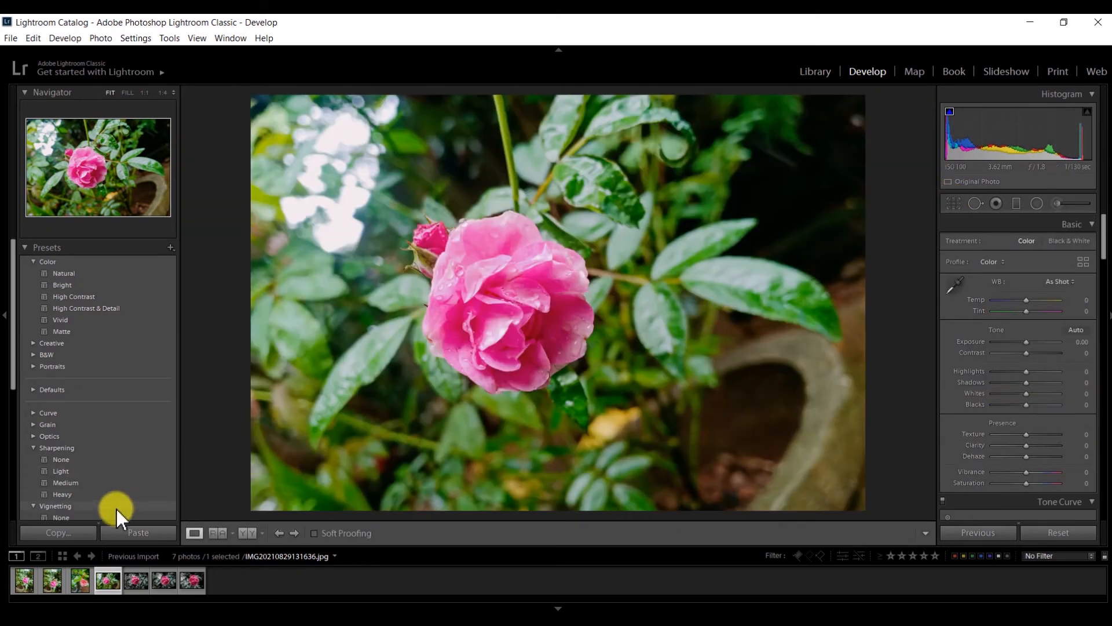
{"action": "left_click", "coordinate": [124, 539]}
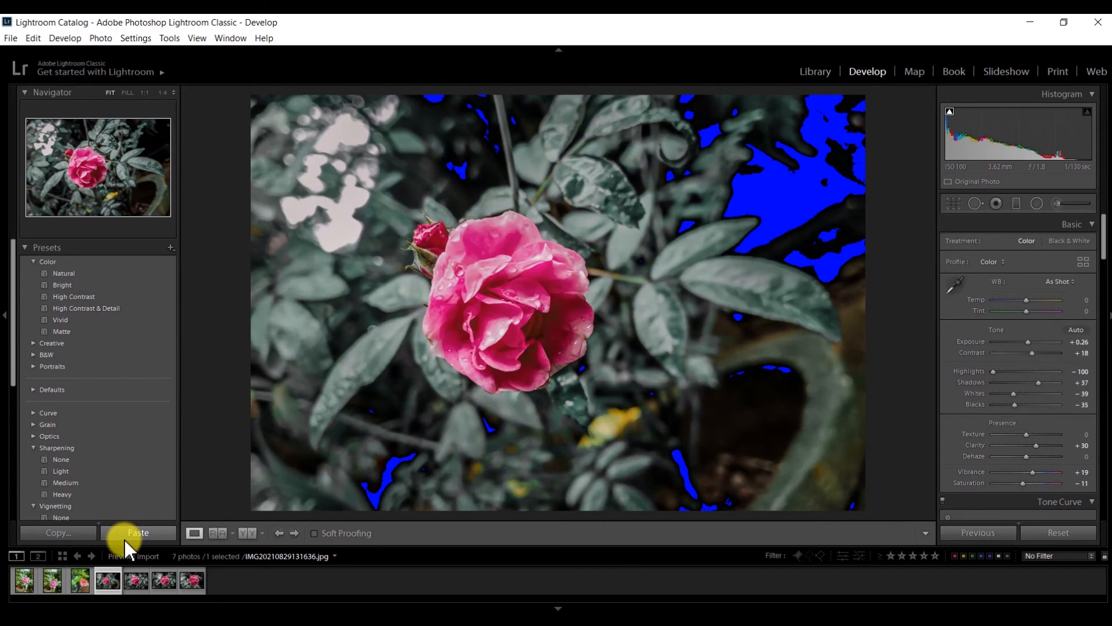
Inspect the graded fourth photo at 1:1 zoom on the rose's centre.
{"action": "left_click", "coordinate": [652, 286]}
{"action": "left_click", "coordinate": [656, 286]}
{"action": "left_click", "coordinate": [657, 287]}
{"action": "left_click", "coordinate": [657, 287]}
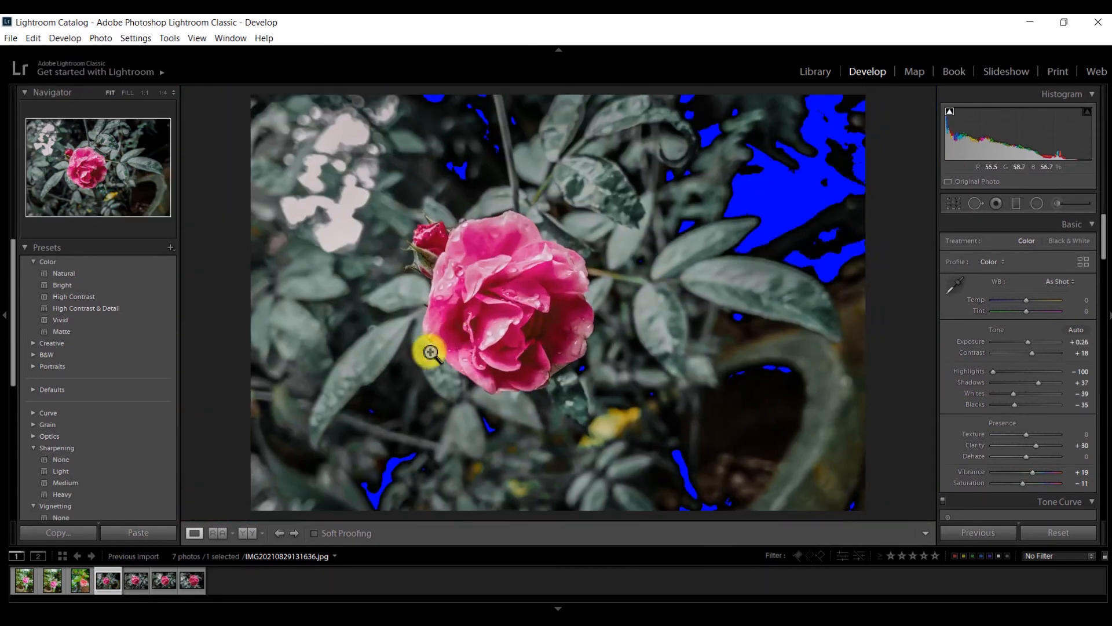
{"action": "left_click", "coordinate": [541, 313]}
Open the vertical third rose photo and crop its bottom edge above the watermark.
{"action": "left_click", "coordinate": [541, 313]}
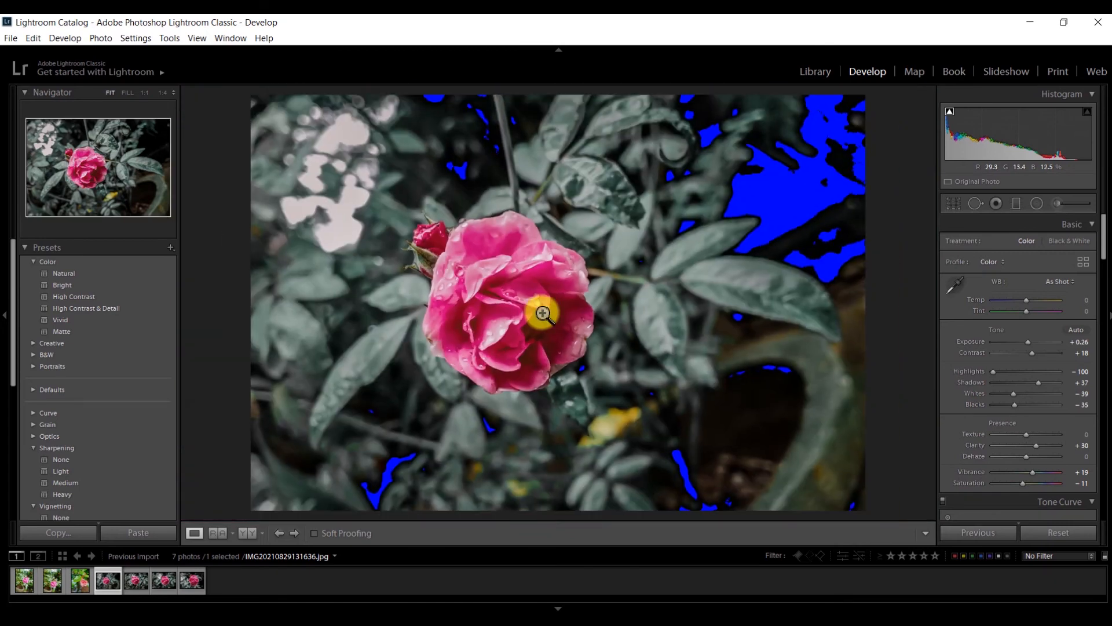
{"action": "left_click", "coordinate": [80, 582]}
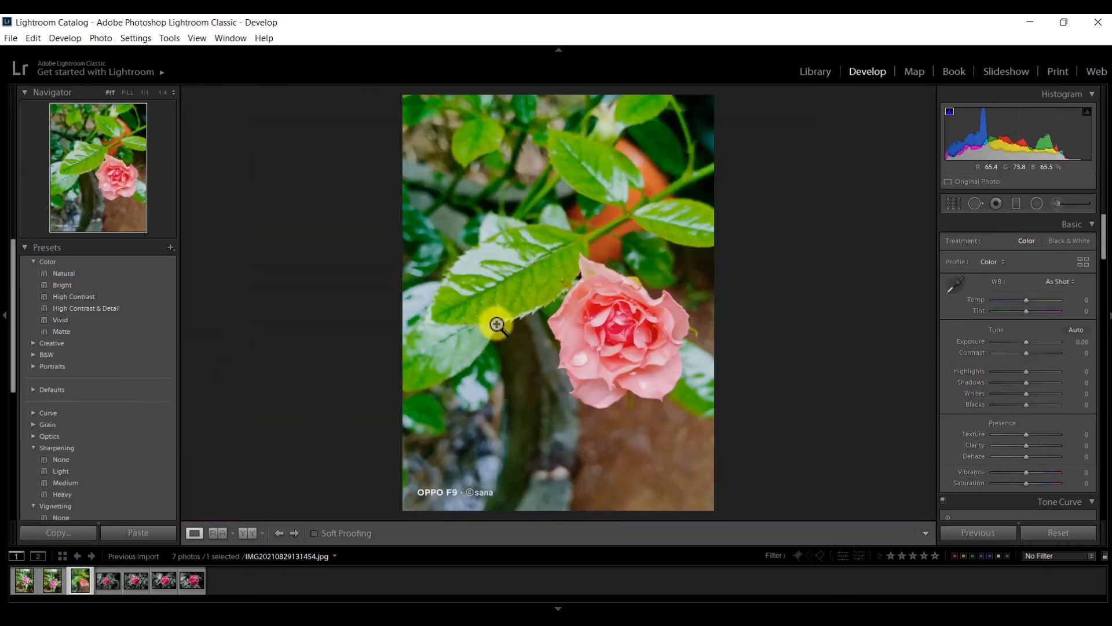
{"action": "left_click", "coordinate": [946, 207]}
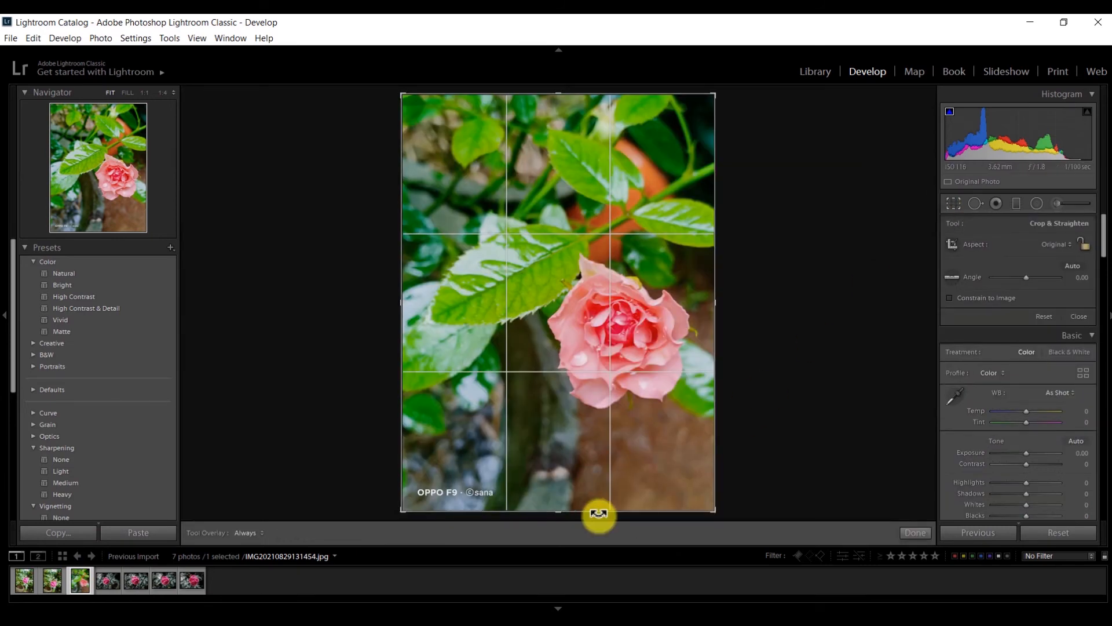
{"action": "left_click_drag", "start_coordinate": [563, 516], "coordinate": [561, 499]}
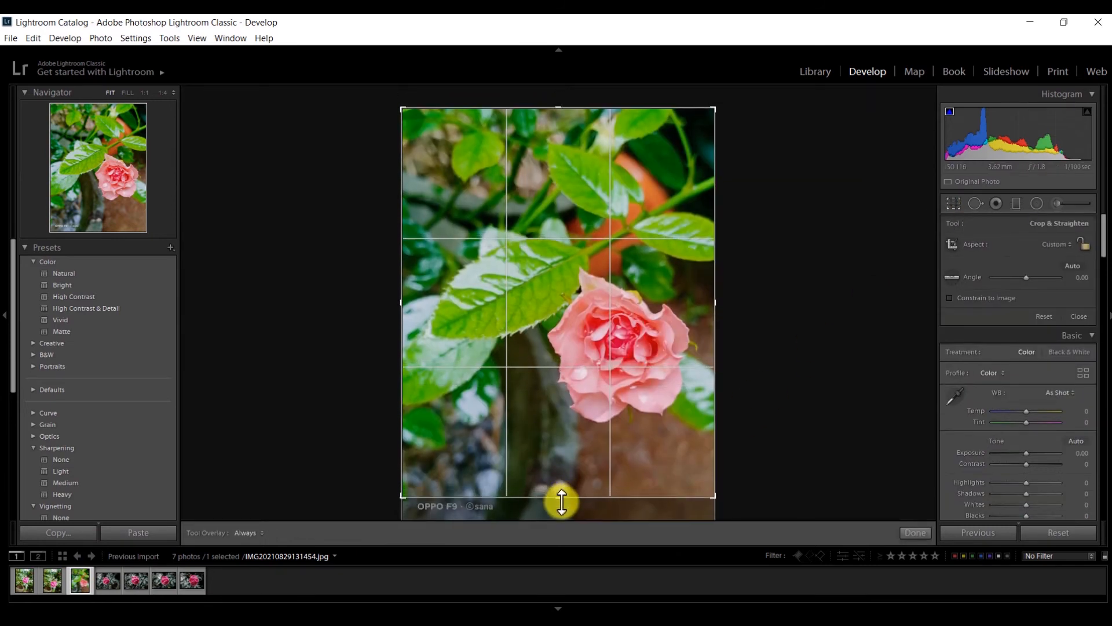
{"action": "left_click", "coordinate": [952, 204]}
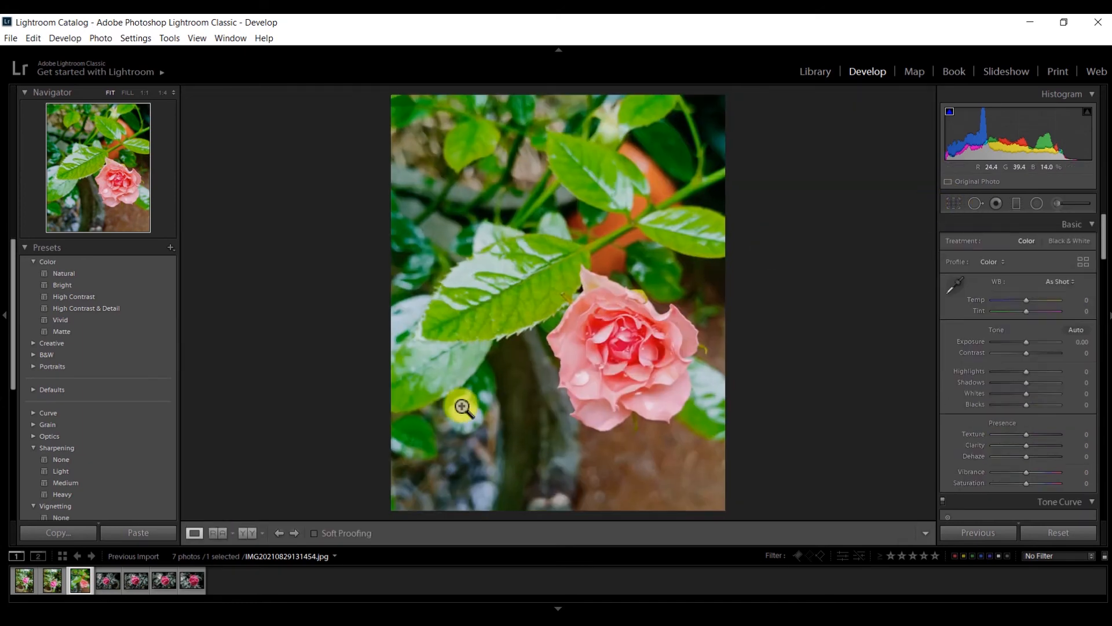
Paste the grade, lower Red saturation, and set Magenta Hue +77, Saturation +10, Luminance +87.
{"action": "left_click", "coordinate": [148, 529]}
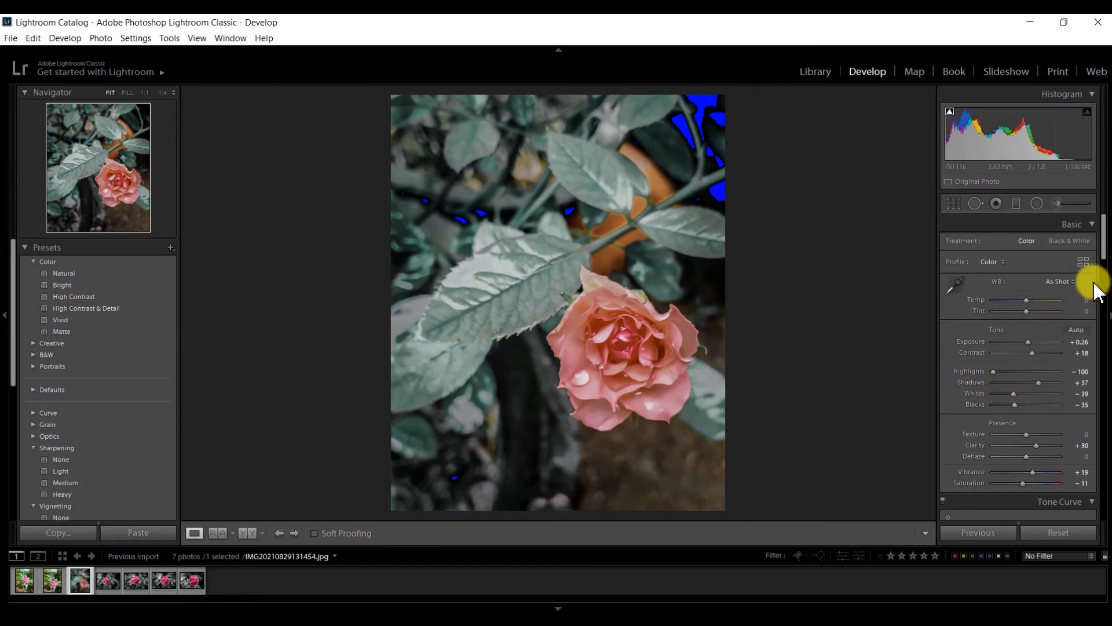
{"action": "left_click_drag", "start_coordinate": [1102, 241], "coordinate": [1105, 319]}
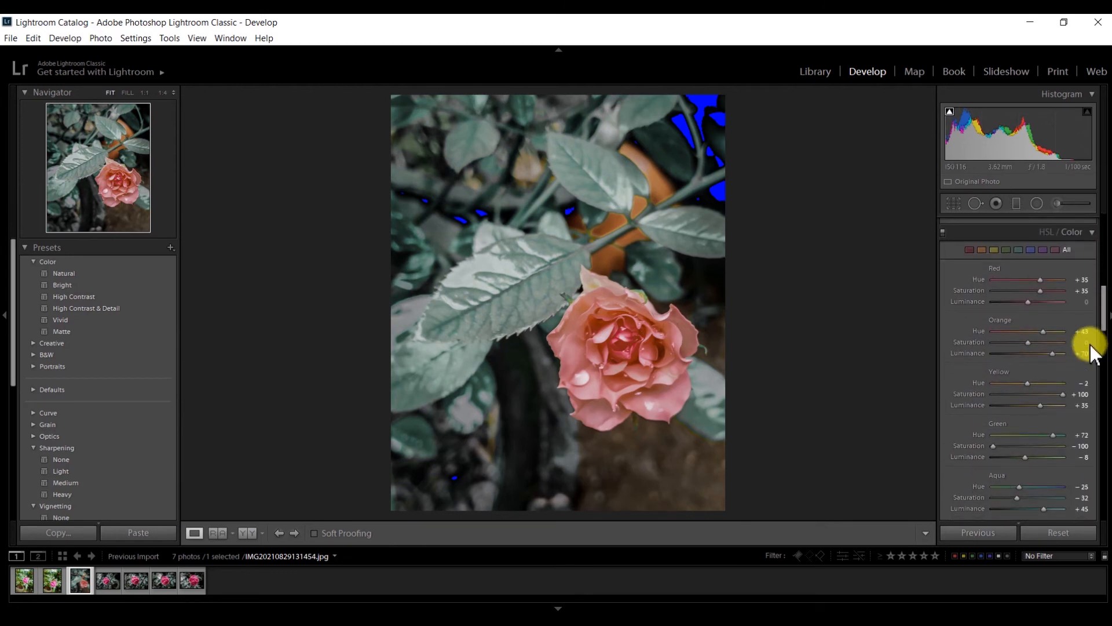
{"action": "left_click_drag", "start_coordinate": [1051, 293], "coordinate": [1035, 346]}
{"action": "left_click", "coordinate": [1058, 354]}
{"action": "left_click", "coordinate": [1042, 334]}
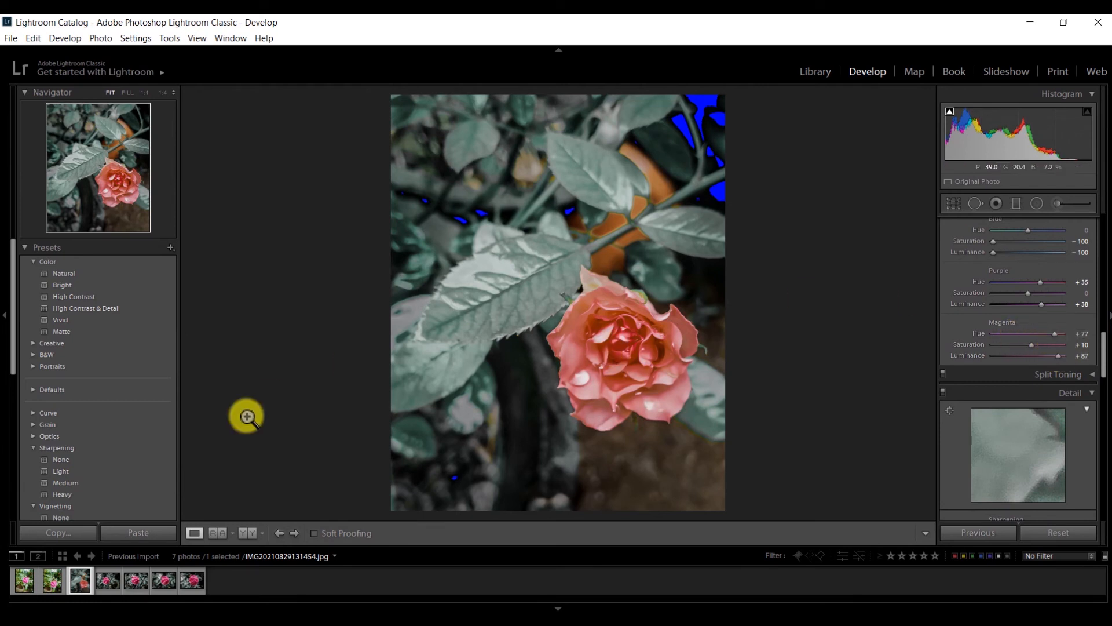
Review rose photos one to four, settle on the third, and switch to the Library grid.
{"action": "left_click", "coordinate": [53, 586]}
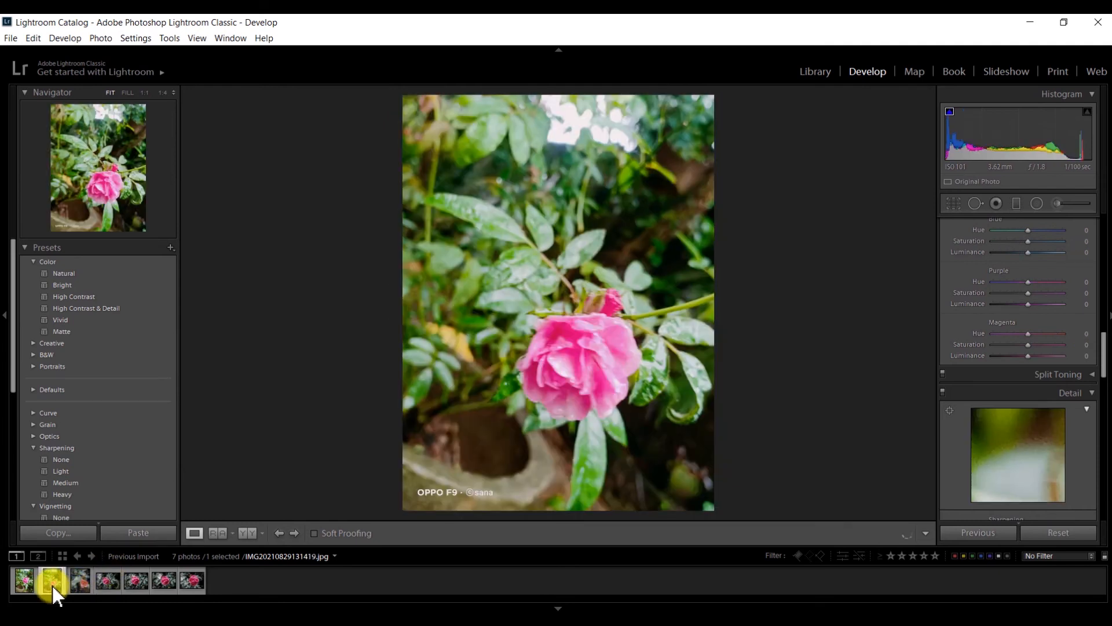
{"action": "left_click", "coordinate": [20, 582]}
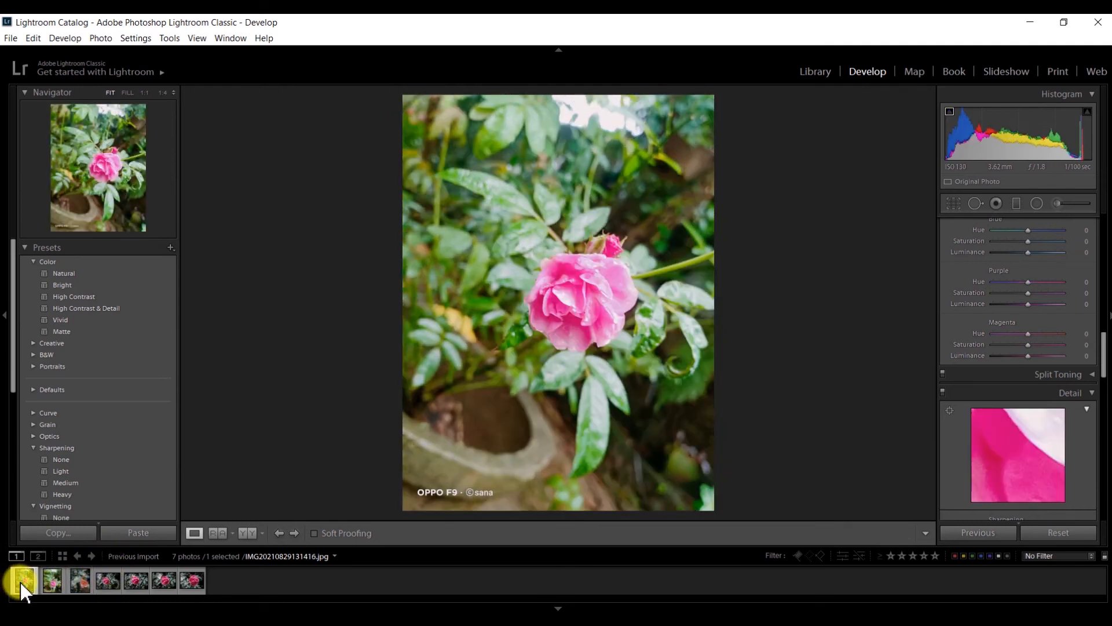
{"action": "left_click", "coordinate": [64, 577]}
{"action": "left_click", "coordinate": [73, 579]}
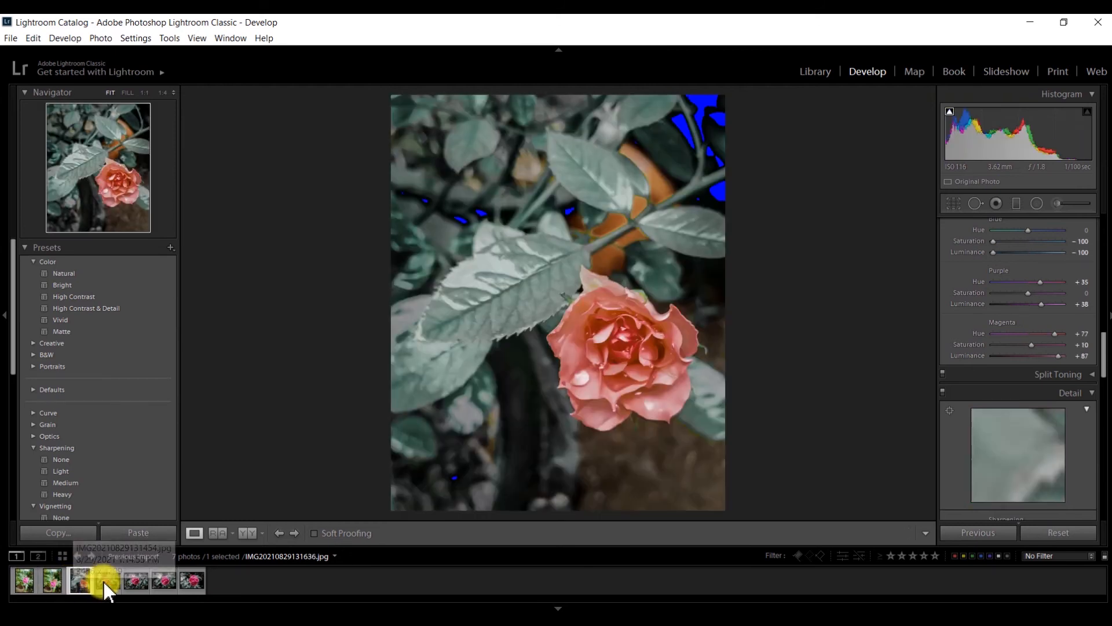
{"action": "left_click", "coordinate": [106, 586]}
{"action": "left_click", "coordinate": [75, 585]}
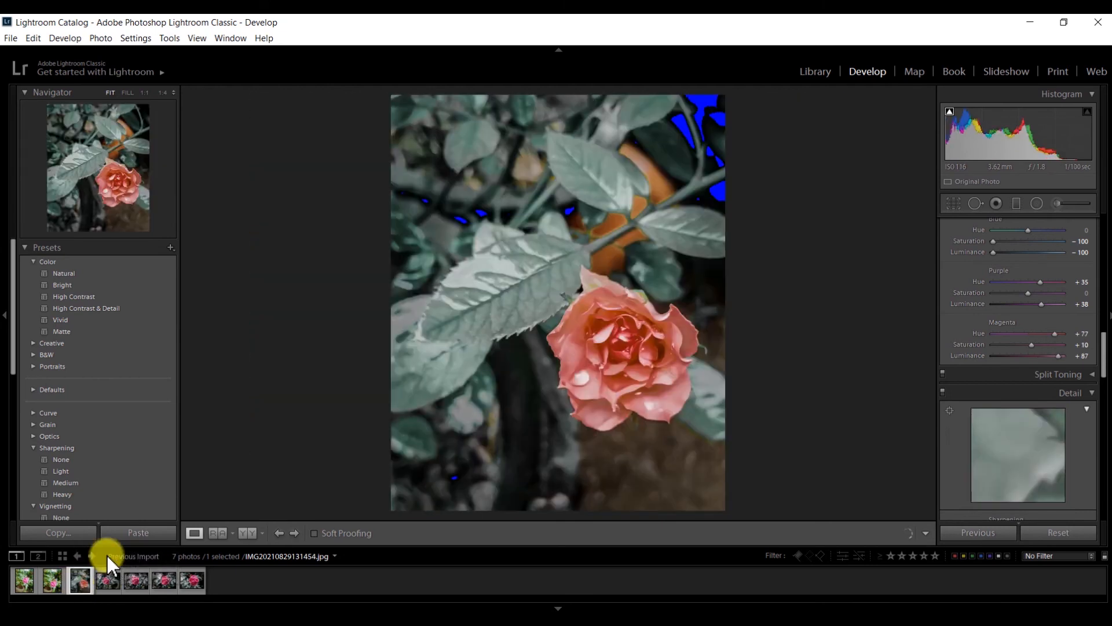
{"action": "left_click", "coordinate": [817, 75]}
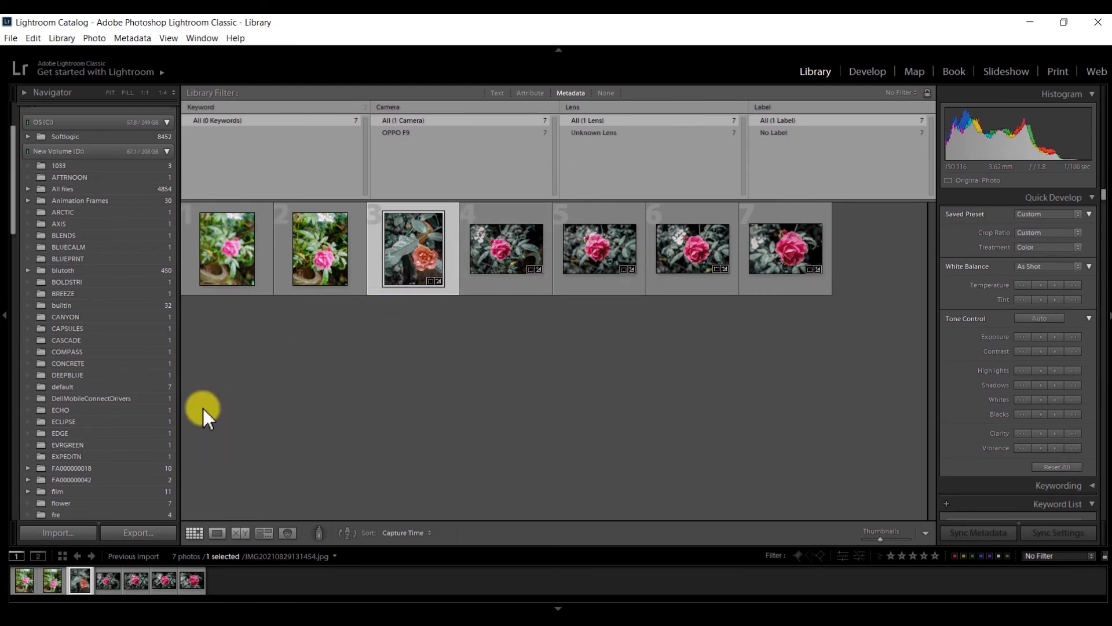
Export the third photo to the Desktop 'sana' subfolder, skipping the existing file, then select the fourth.
{"action": "left_click", "coordinate": [118, 533]}
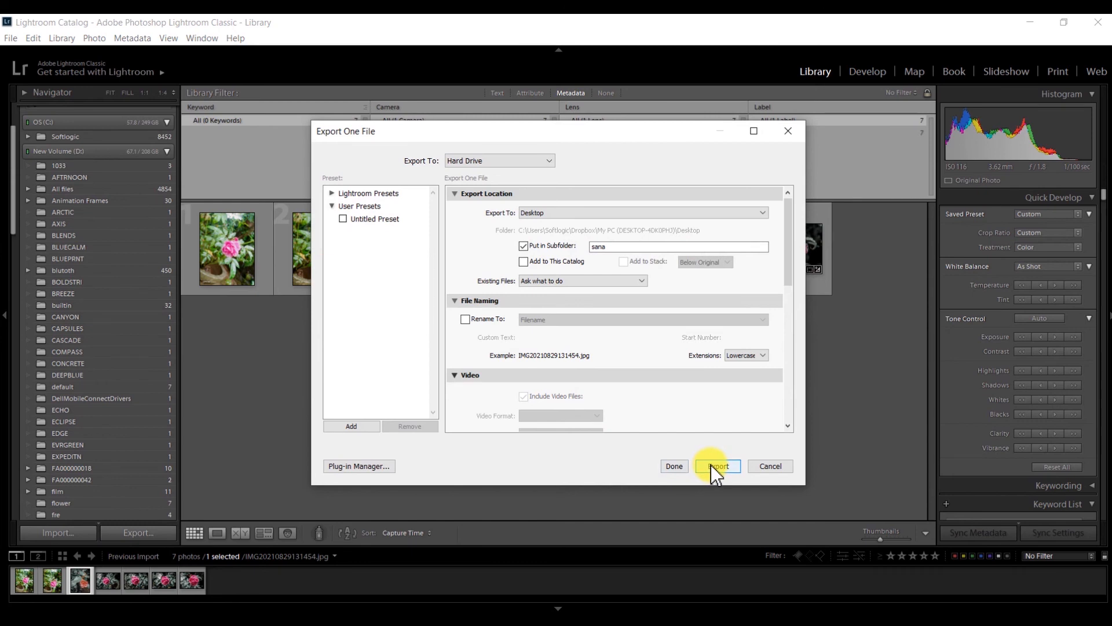
{"action": "left_click", "coordinate": [601, 214]}
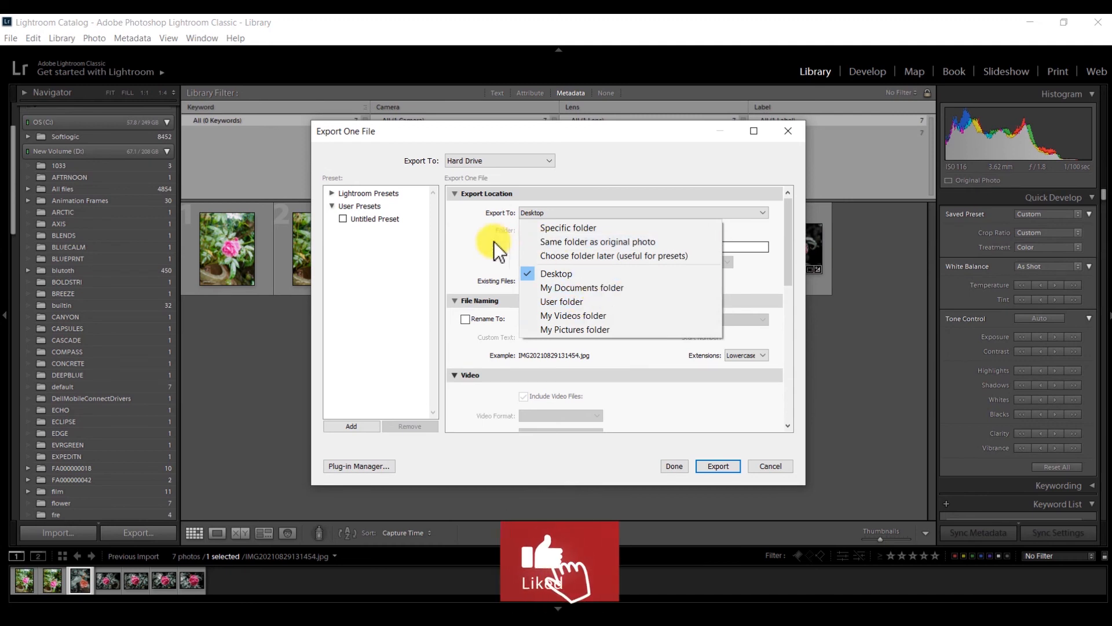
{"action": "left_click", "coordinate": [475, 240]}
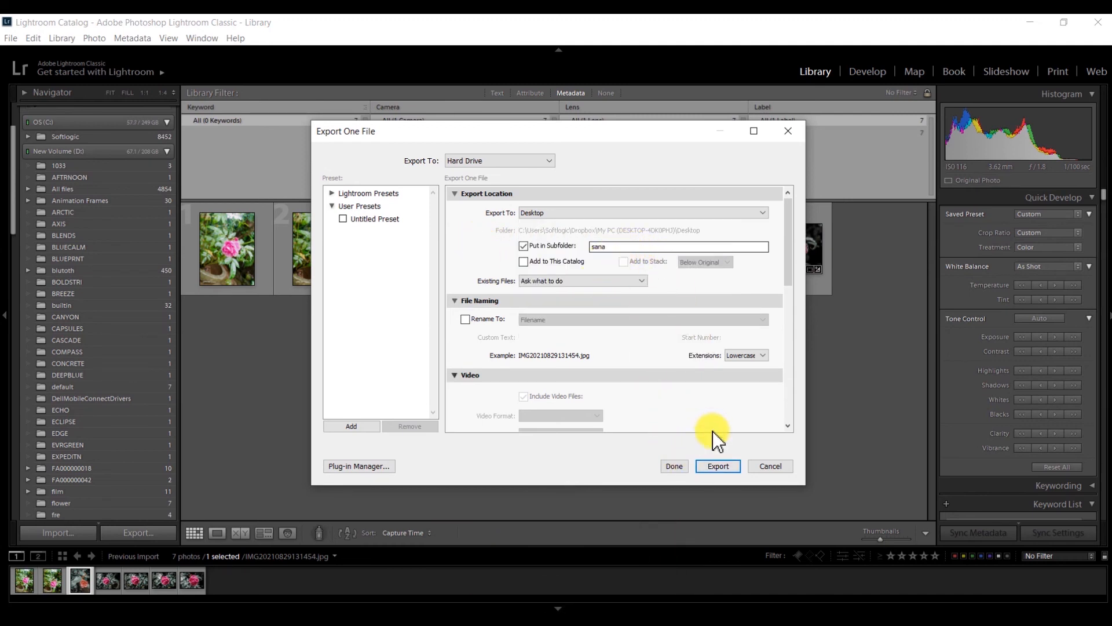
{"action": "left_click", "coordinate": [707, 467]}
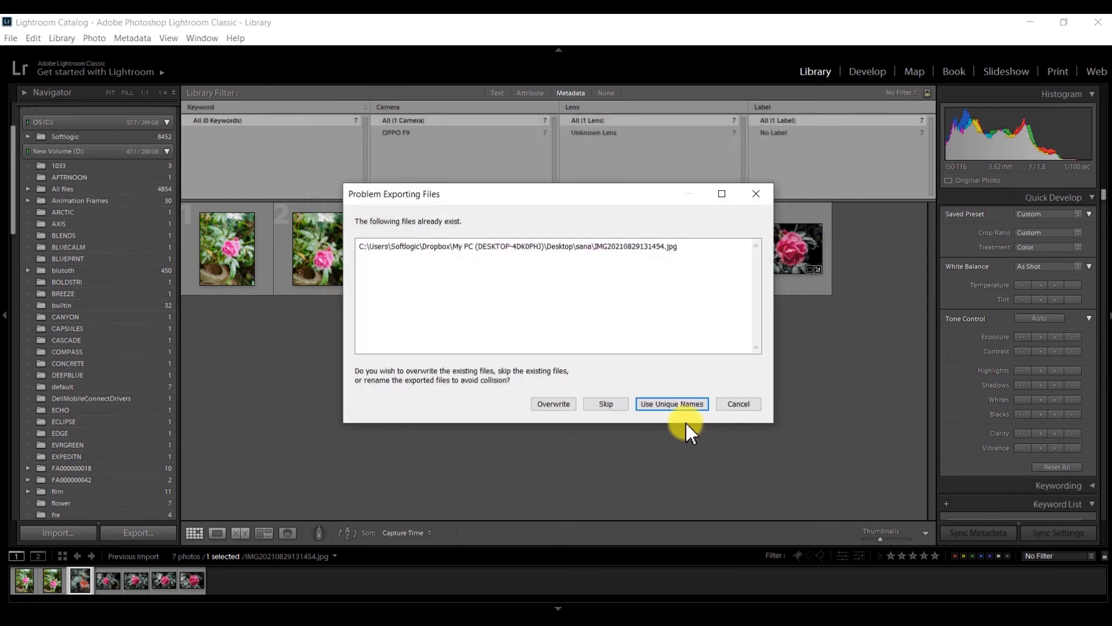
{"action": "left_click", "coordinate": [599, 402]}
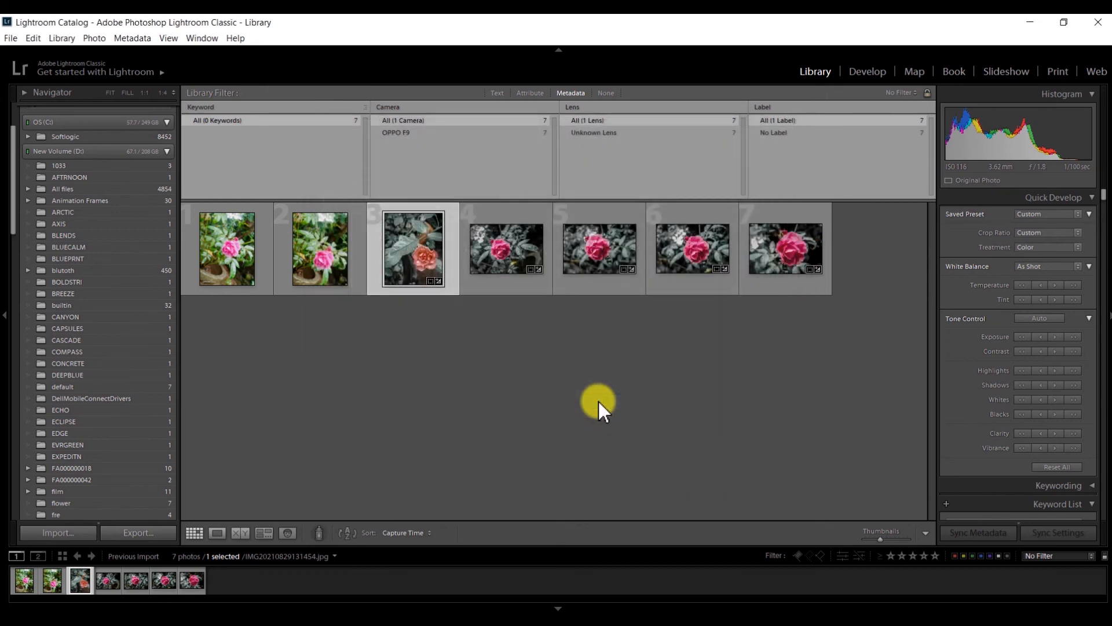
{"action": "left_click", "coordinate": [496, 235]}
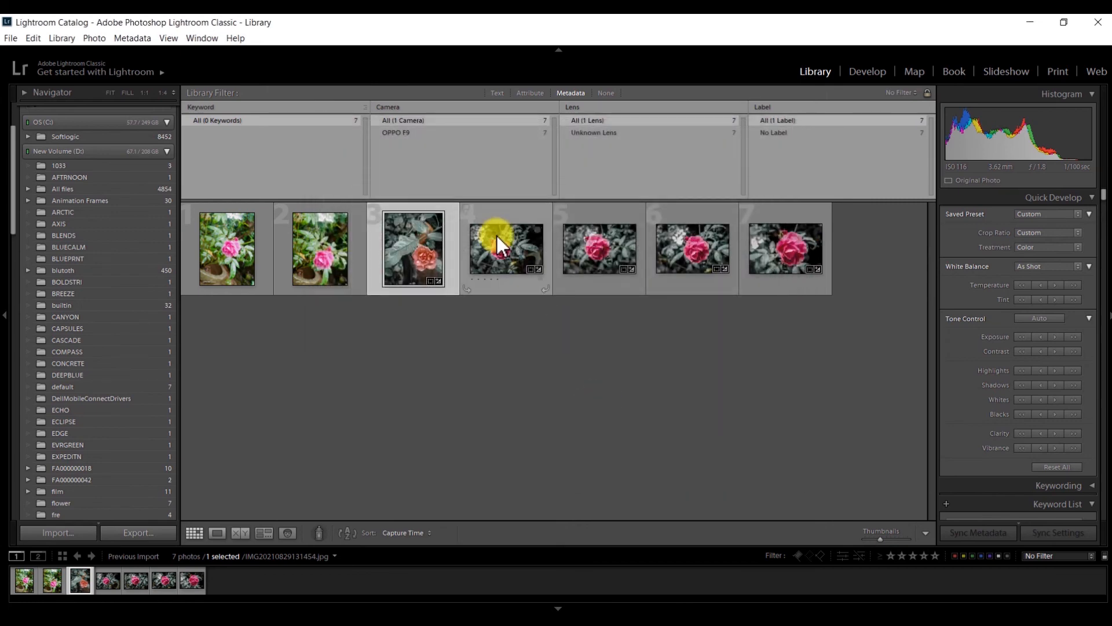
Export the fourth photo to the 'sana' subfolder, skipping the existing copy.
{"action": "left_click", "coordinate": [165, 530]}
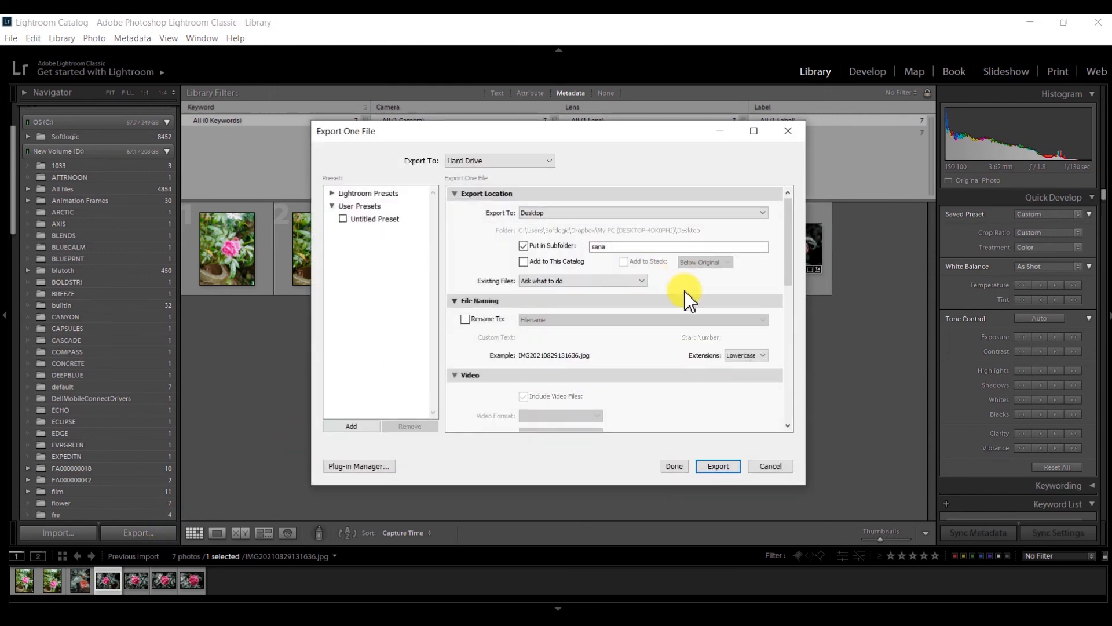
{"action": "left_click", "coordinate": [715, 466]}
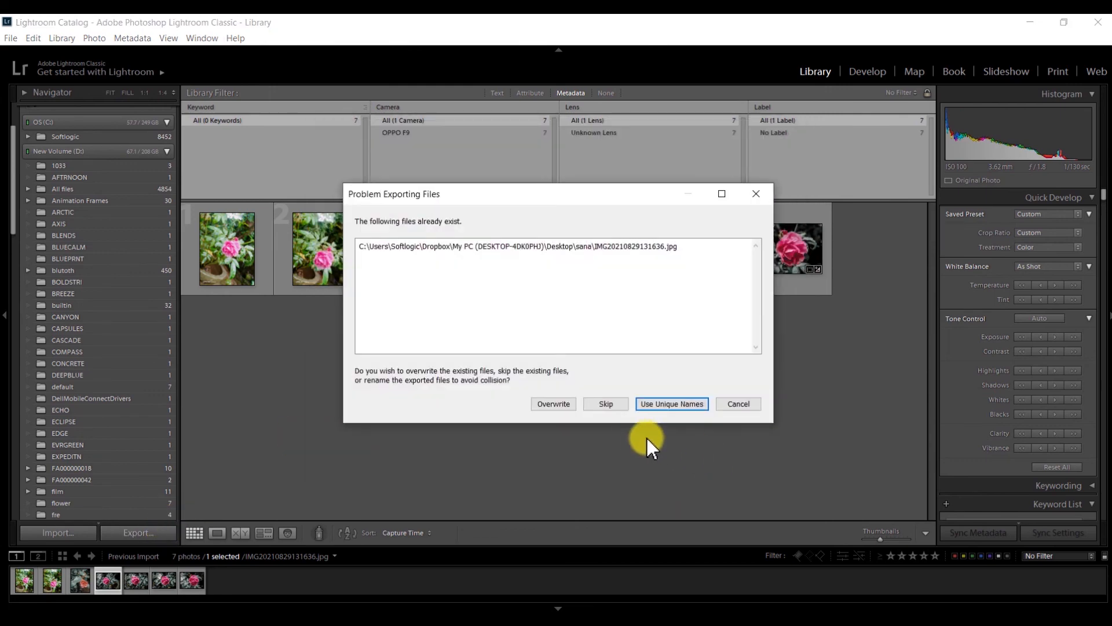
{"action": "left_click", "coordinate": [613, 409]}
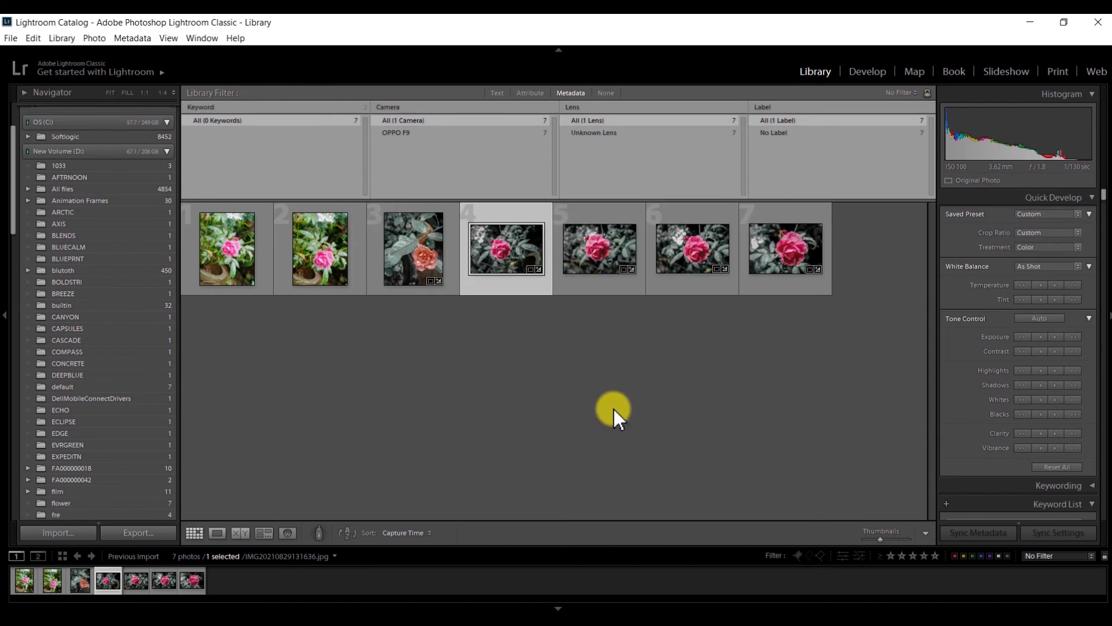
Check the fifth photo in Develop, export it skipping the existing IMG20210829131643.jpg, then select the sixth.
{"action": "left_click", "coordinate": [630, 271]}
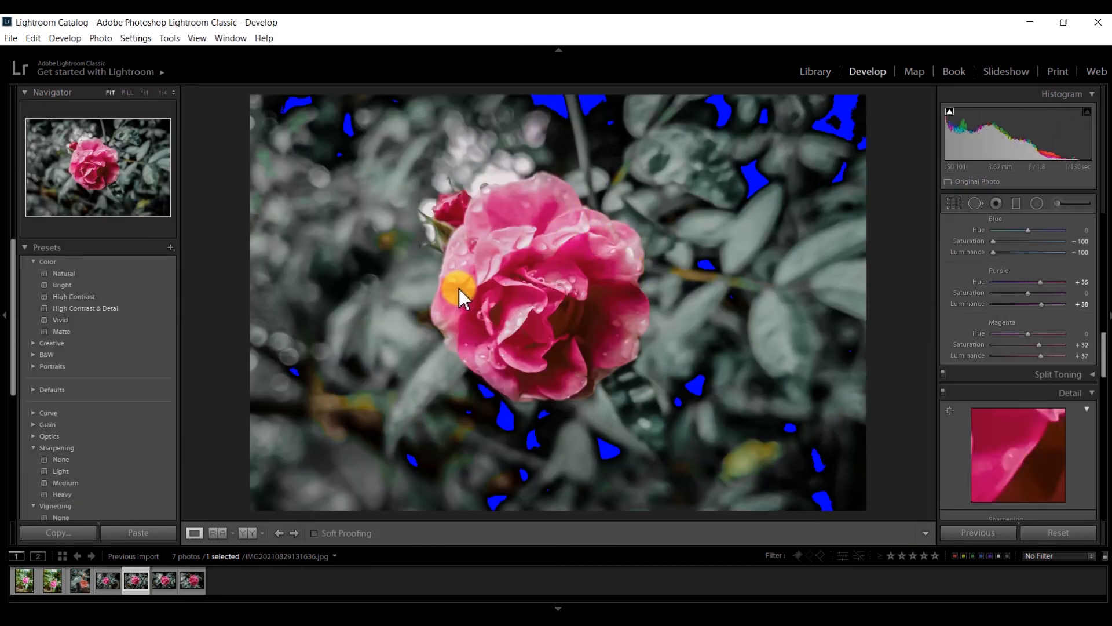
{"action": "left_click", "coordinate": [800, 66]}
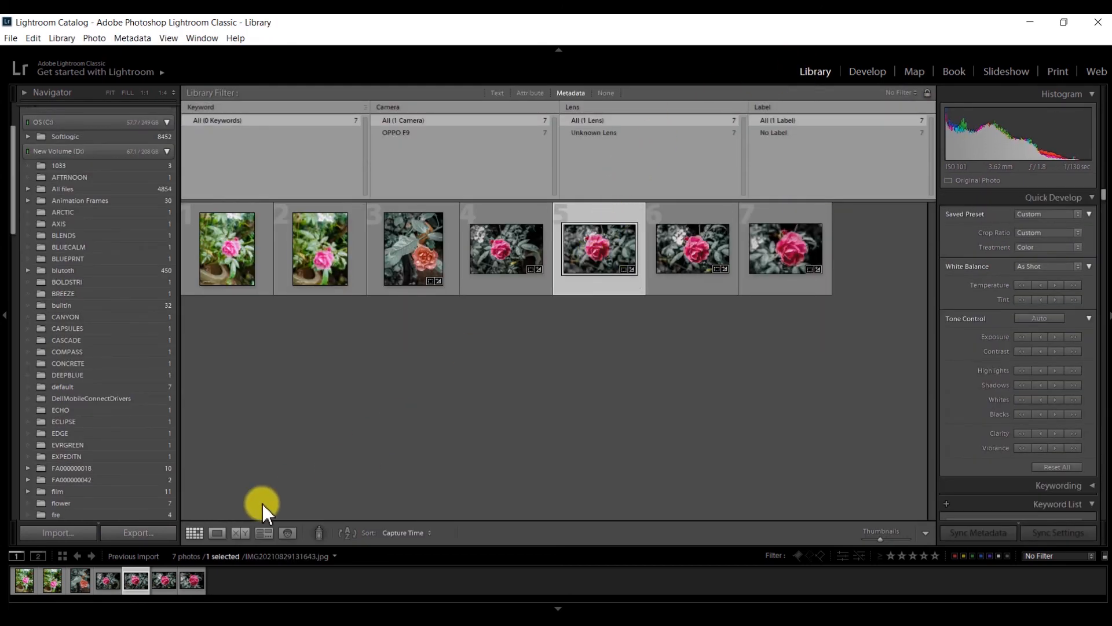
{"action": "left_click", "coordinate": [140, 533]}
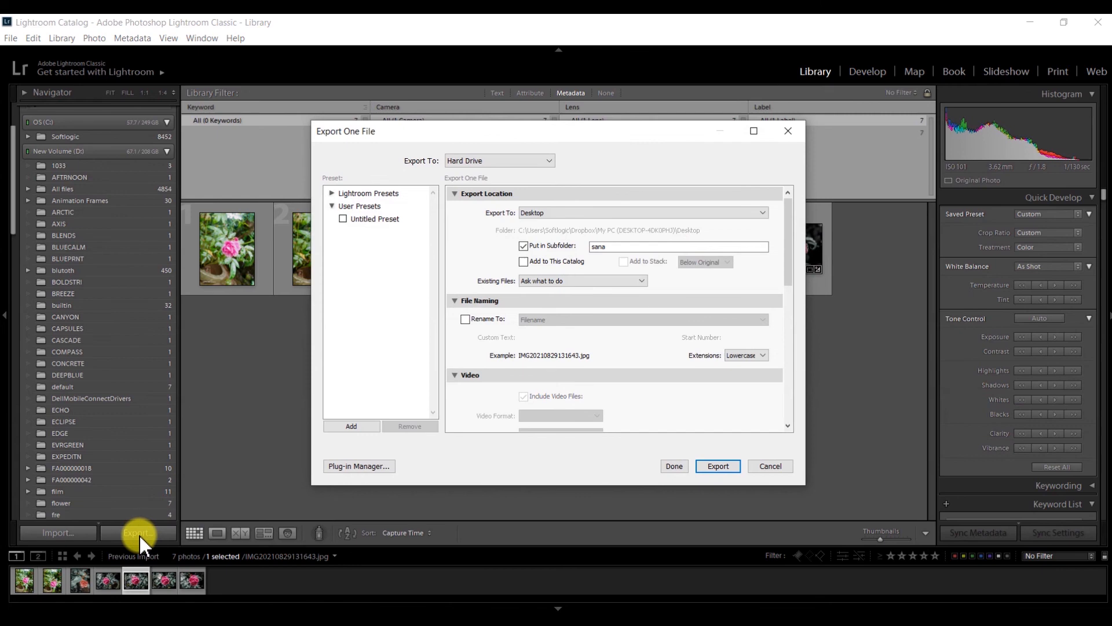
{"action": "left_click", "coordinate": [717, 465]}
{"action": "left_click", "coordinate": [603, 401]}
{"action": "left_click", "coordinate": [690, 269]}
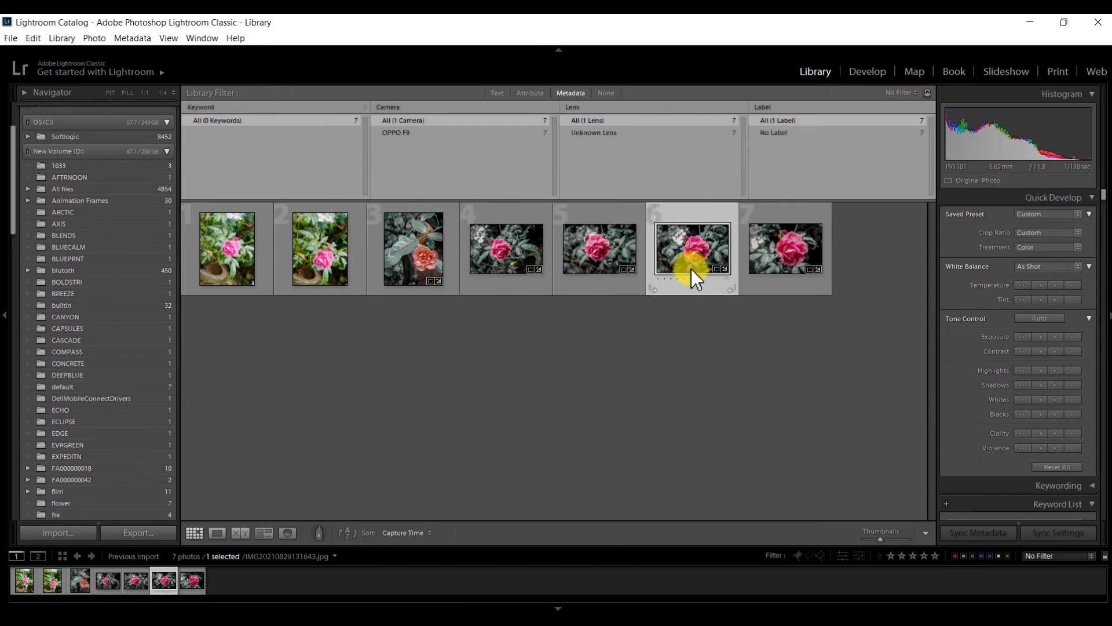
Export the sixth photo to 'sana', skipping the duplicate, and select the seventh photo.
{"action": "left_click", "coordinate": [123, 538]}
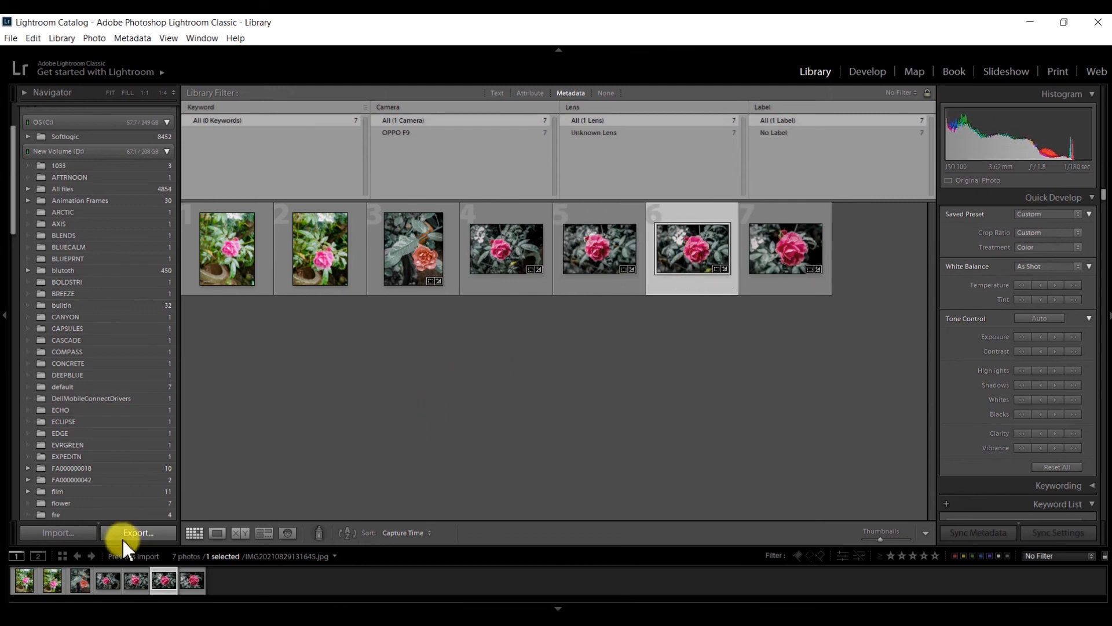
{"action": "left_click", "coordinate": [719, 466]}
{"action": "left_click", "coordinate": [604, 404]}
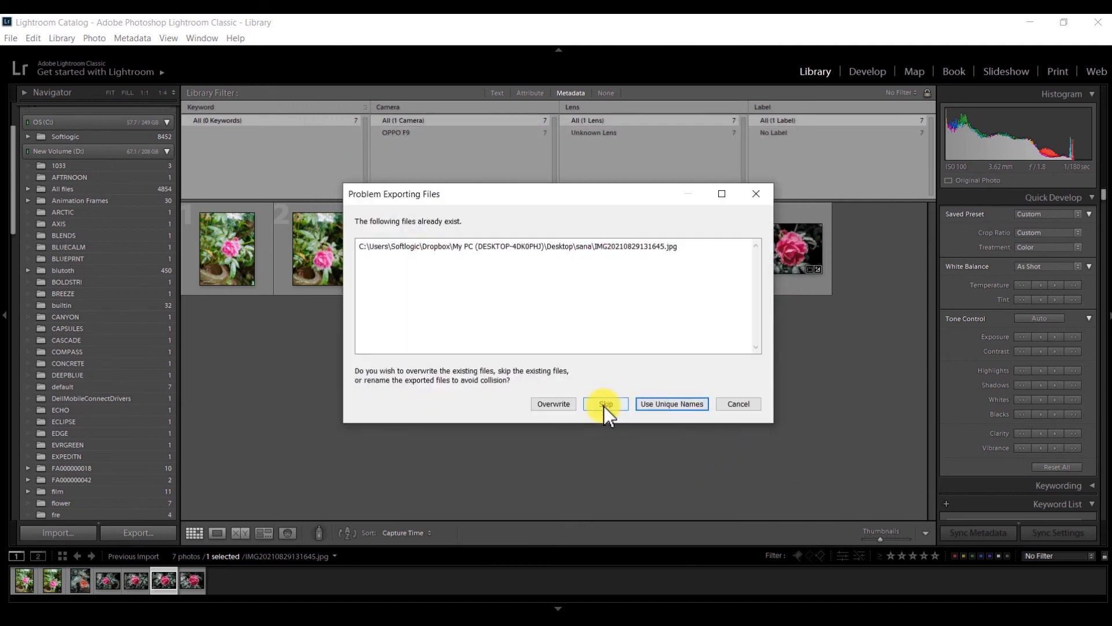
{"action": "left_click", "coordinate": [799, 261]}
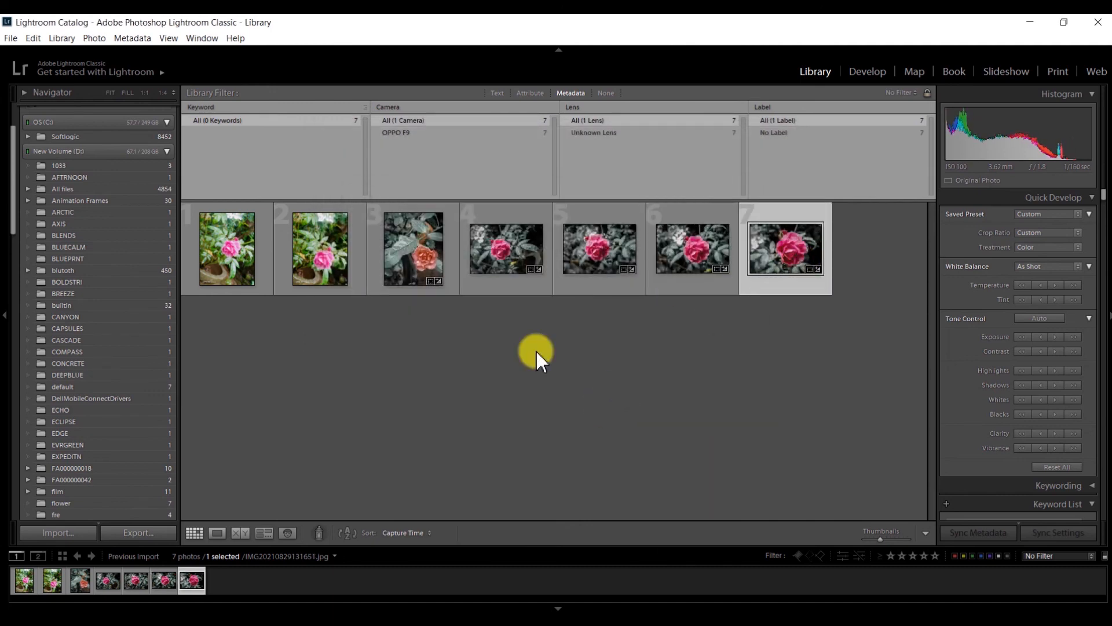
Export the seventh photo to the 'sana' subfolder, then clear the photo selection.
{"action": "left_click", "coordinate": [138, 527]}
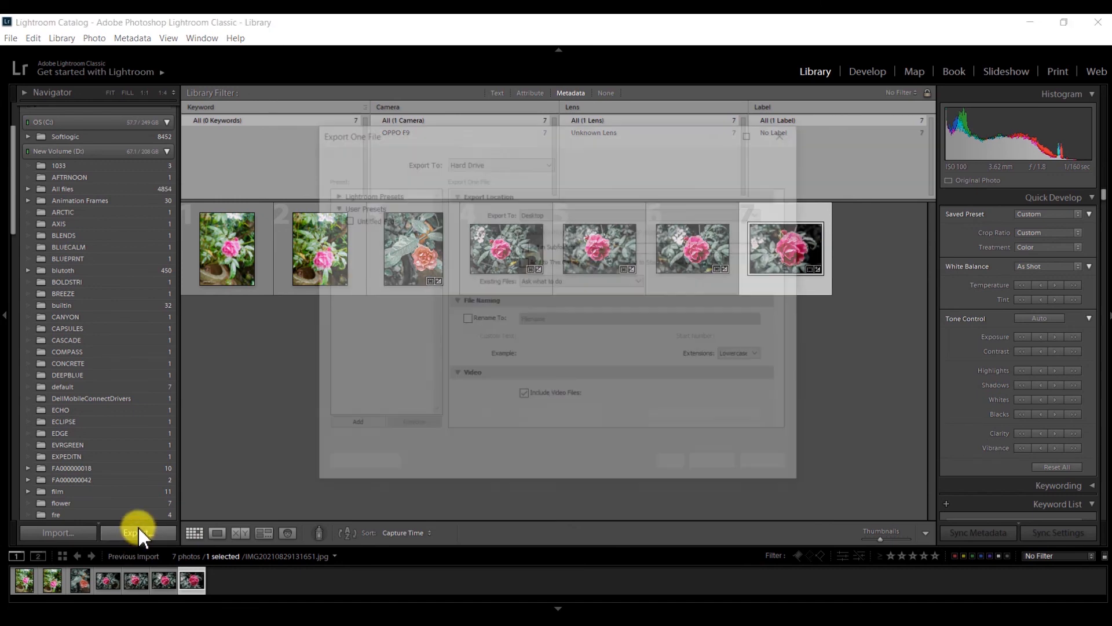
{"action": "left_click", "coordinate": [725, 468]}
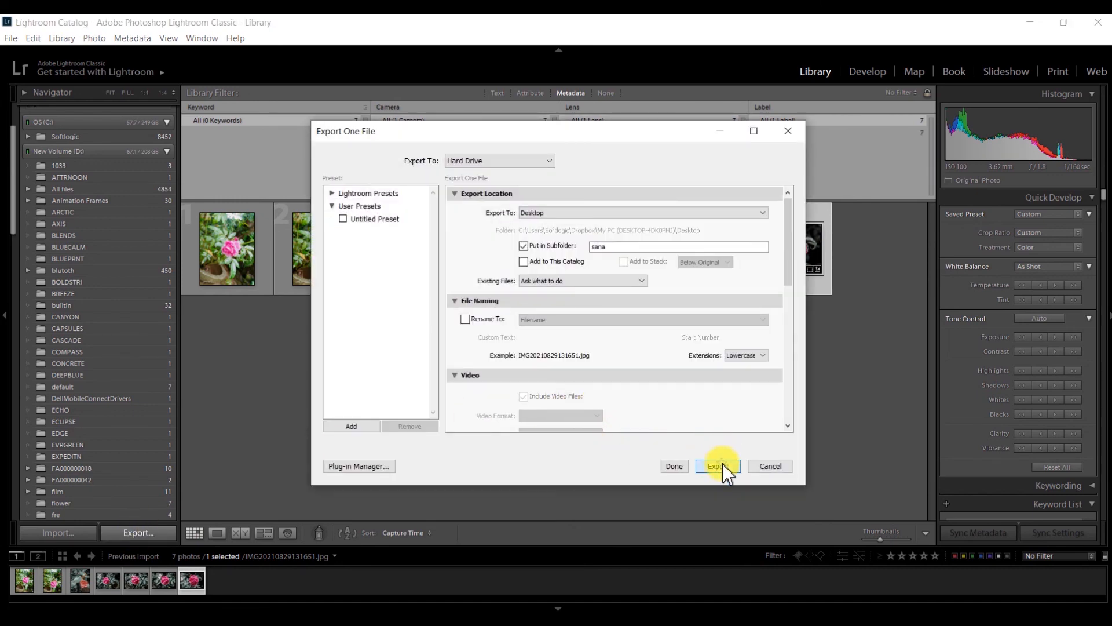
{"action": "left_click", "coordinate": [613, 402]}
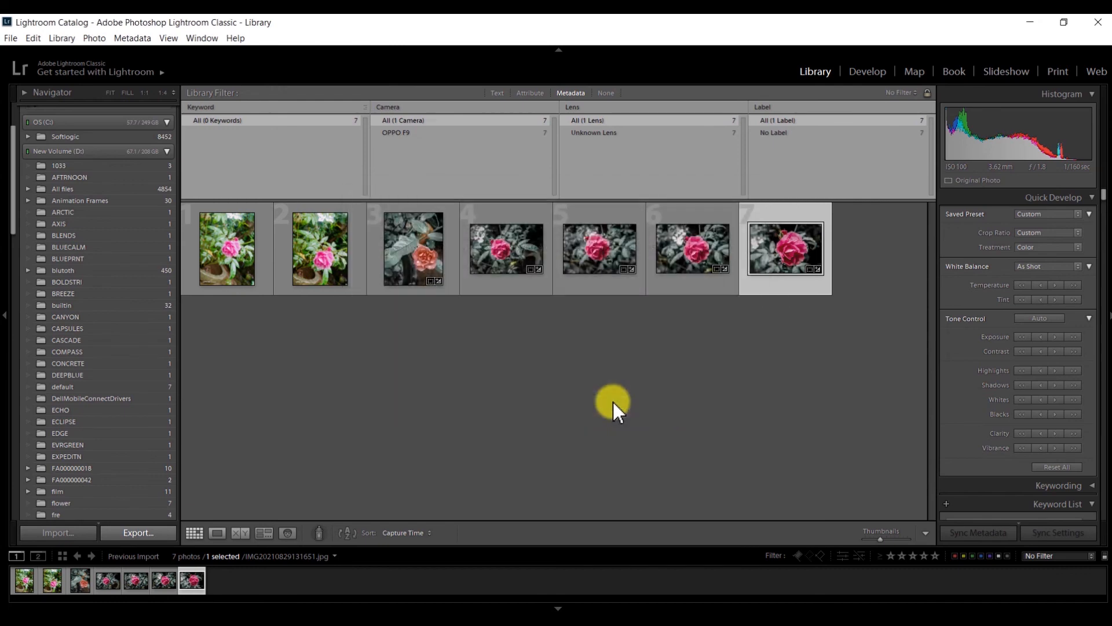
{"action": "left_click", "coordinate": [766, 347]}
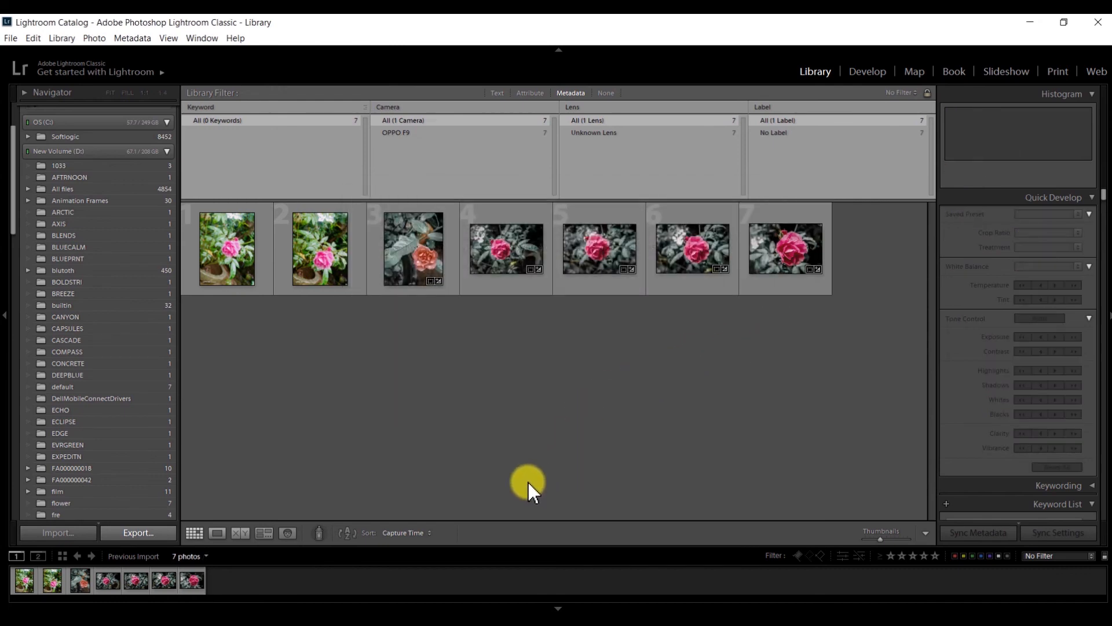